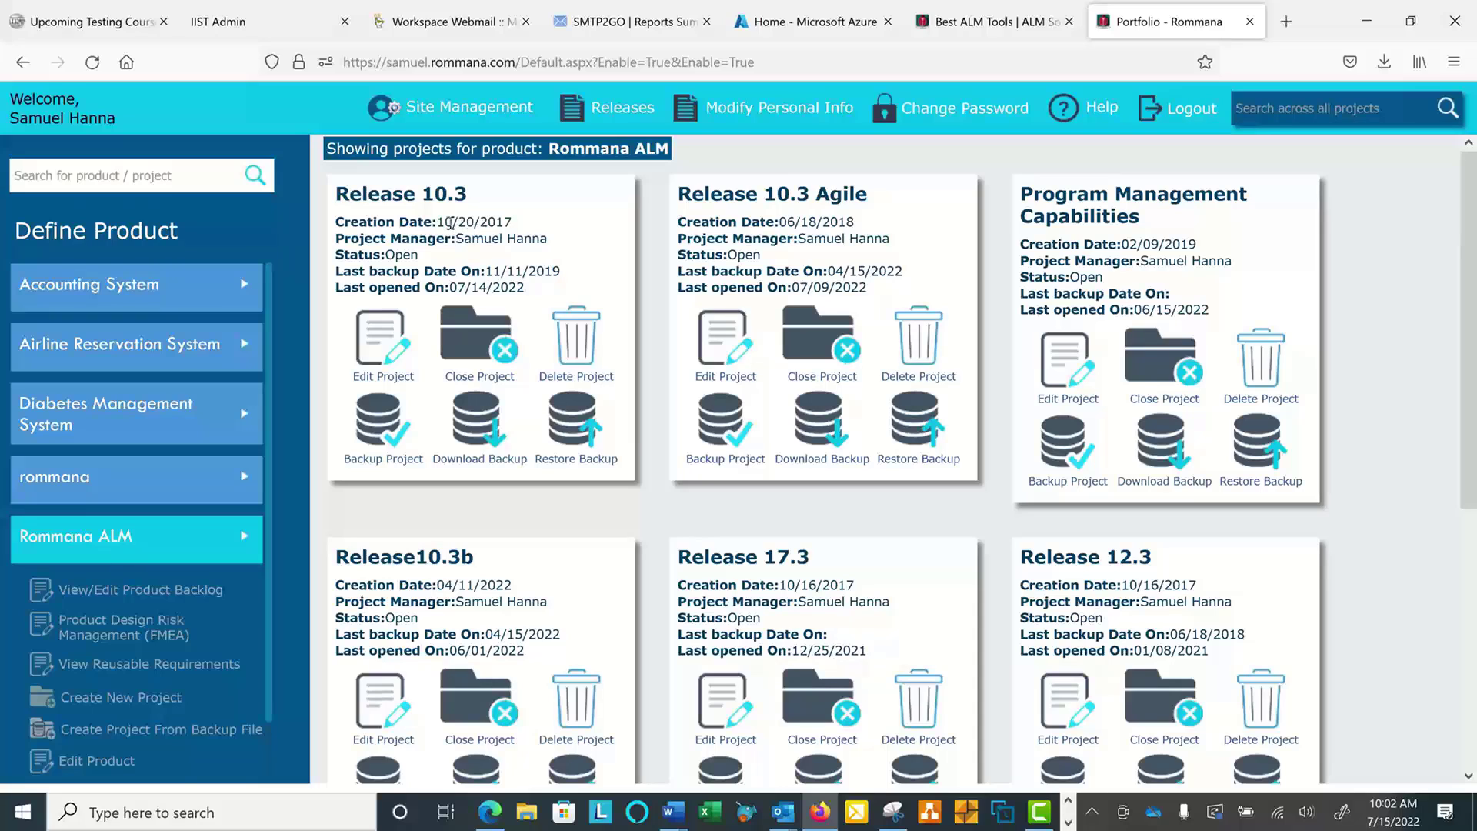
Step: Open the Release 10.3 project from the Rommana ALM portfolio and review its available project activities
click(431, 201)
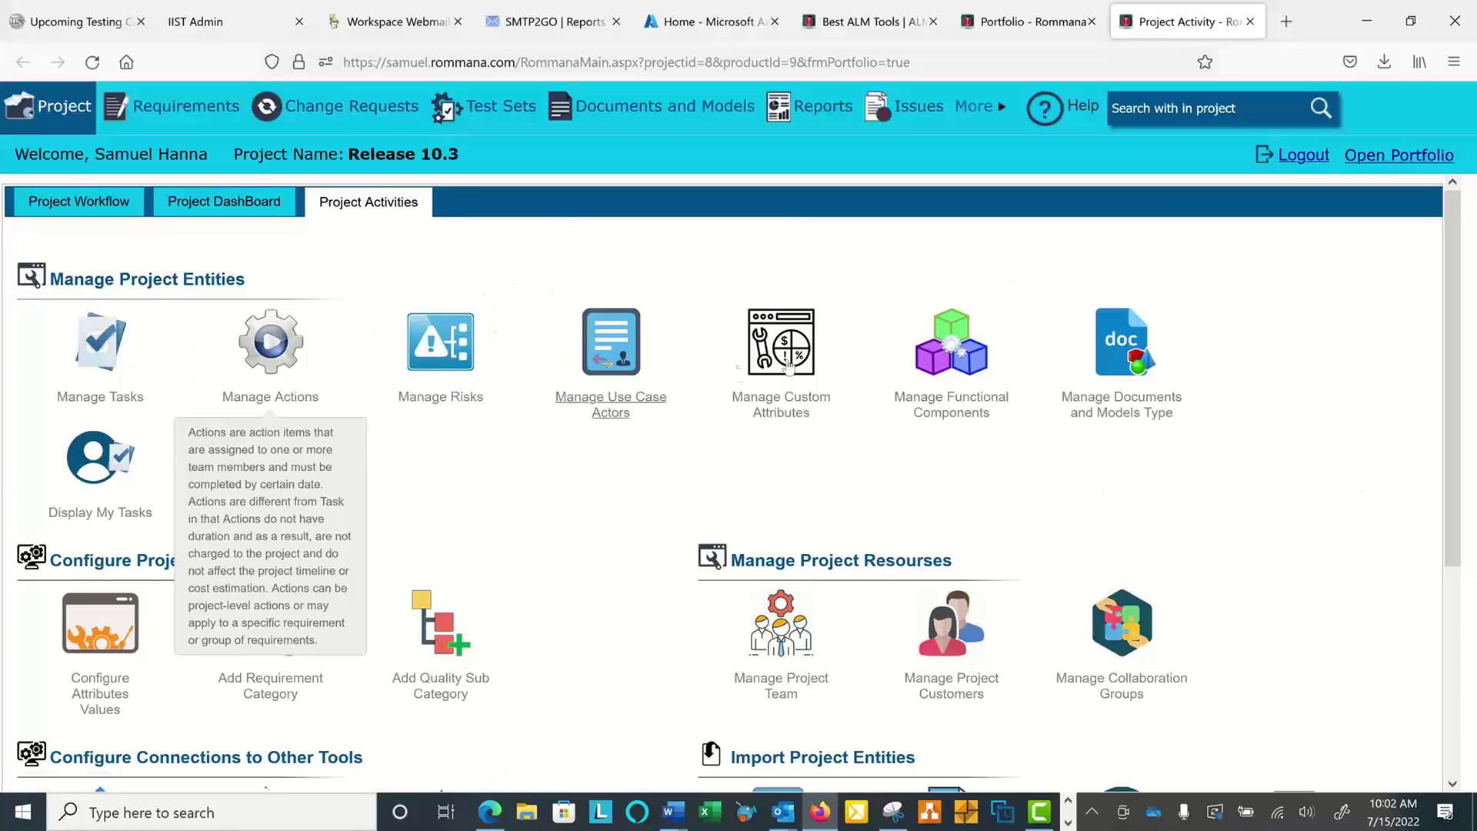
mouse_move(772, 404)
scroll(770, 396, down, 1)
scroll(770, 396, down, 4)
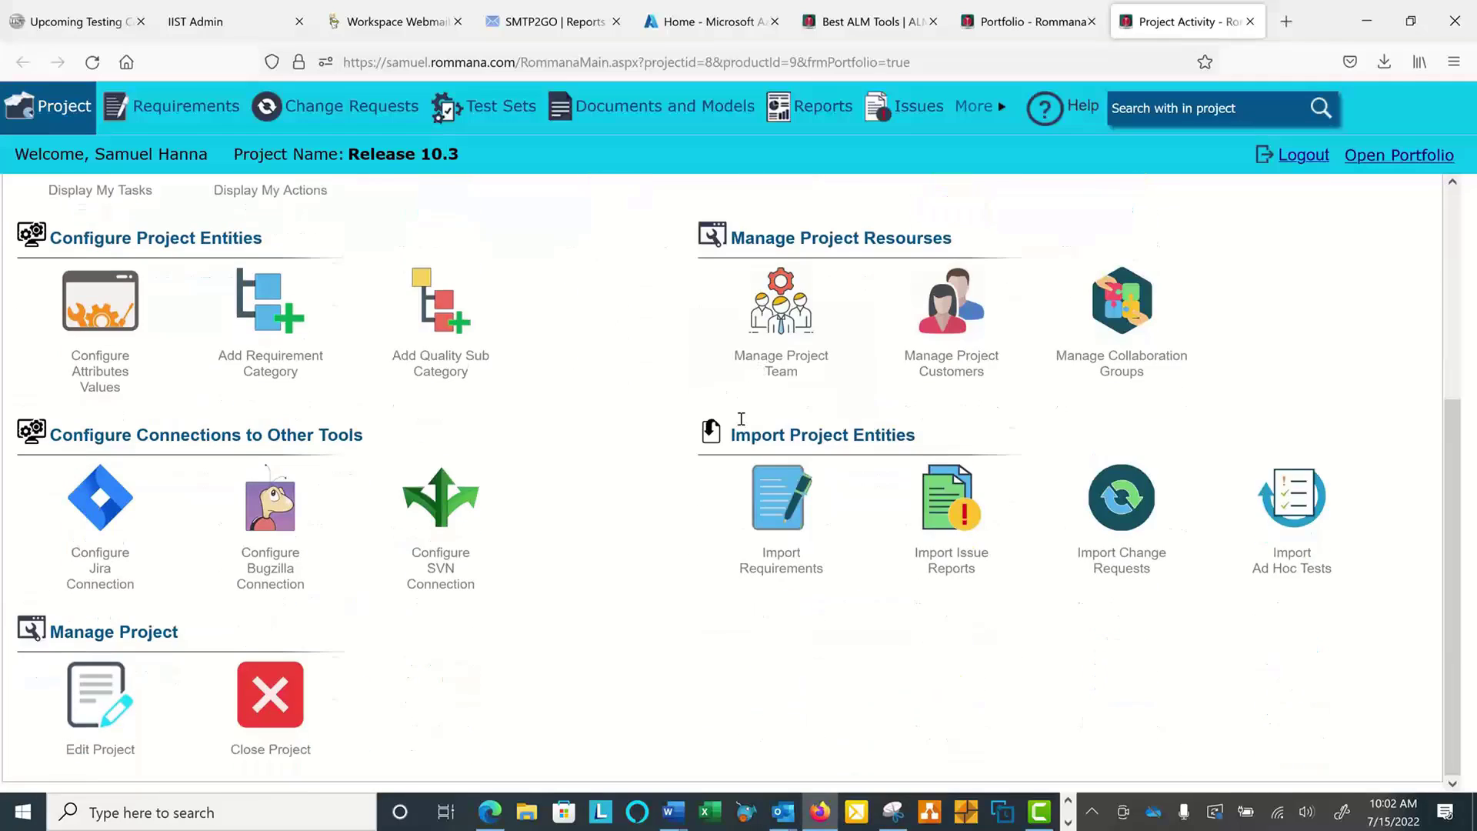
scroll(723, 400, up, 5)
Step: Open the project dashboard, view the widgets and charts available for configuring it, and close the configuration window
click(198, 207)
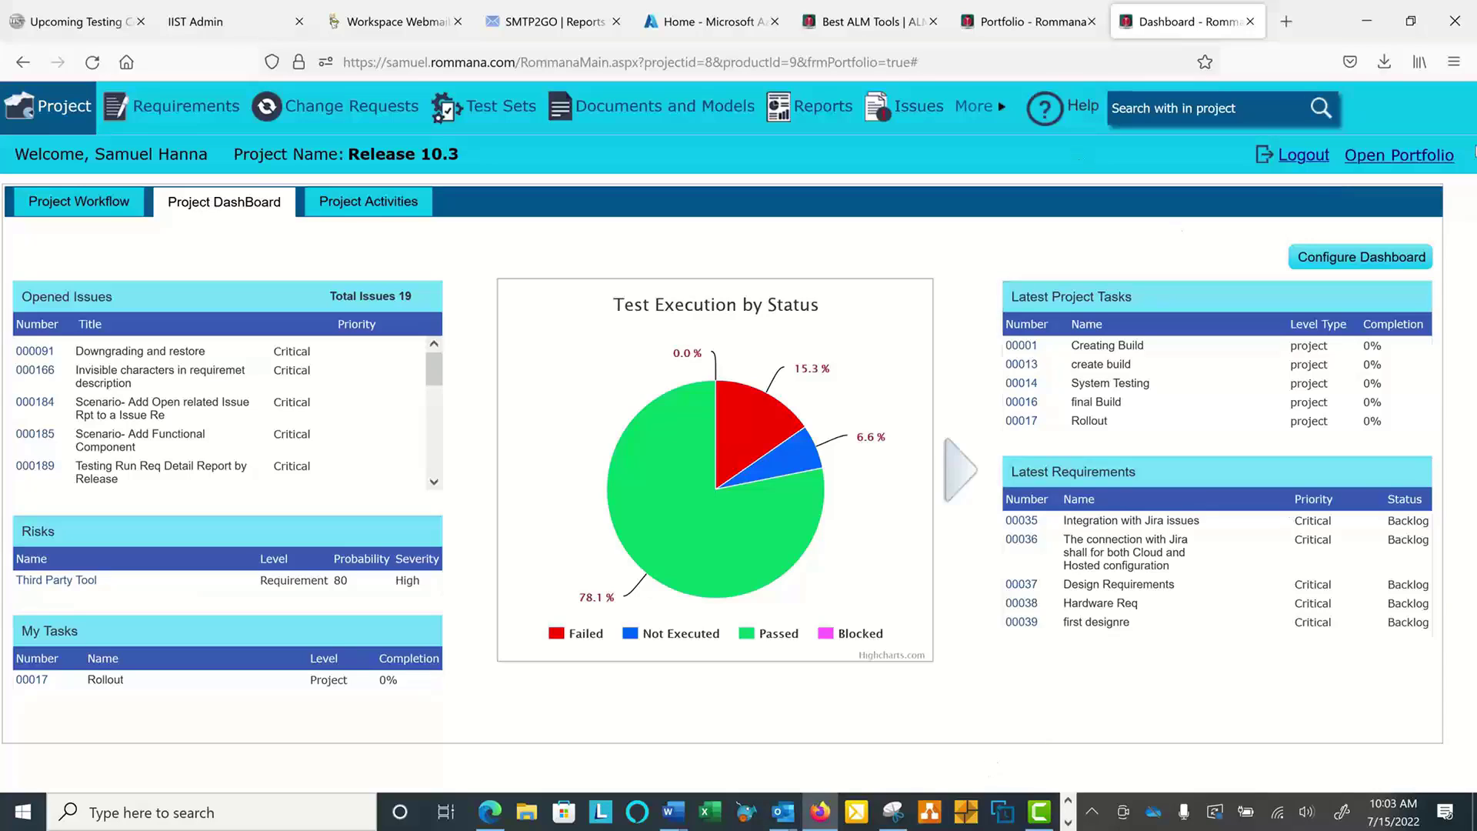
click(1377, 262)
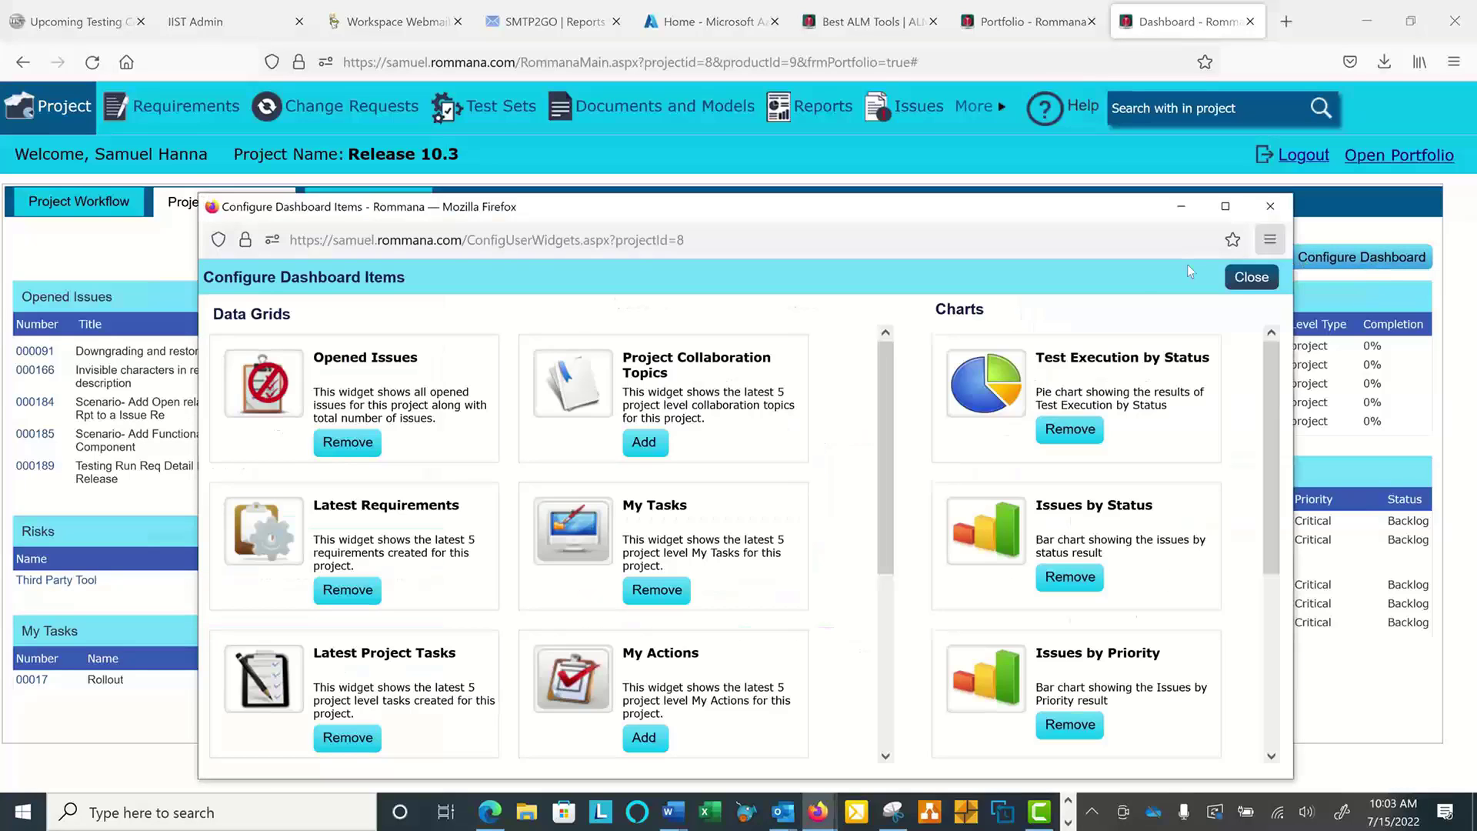
click(1270, 206)
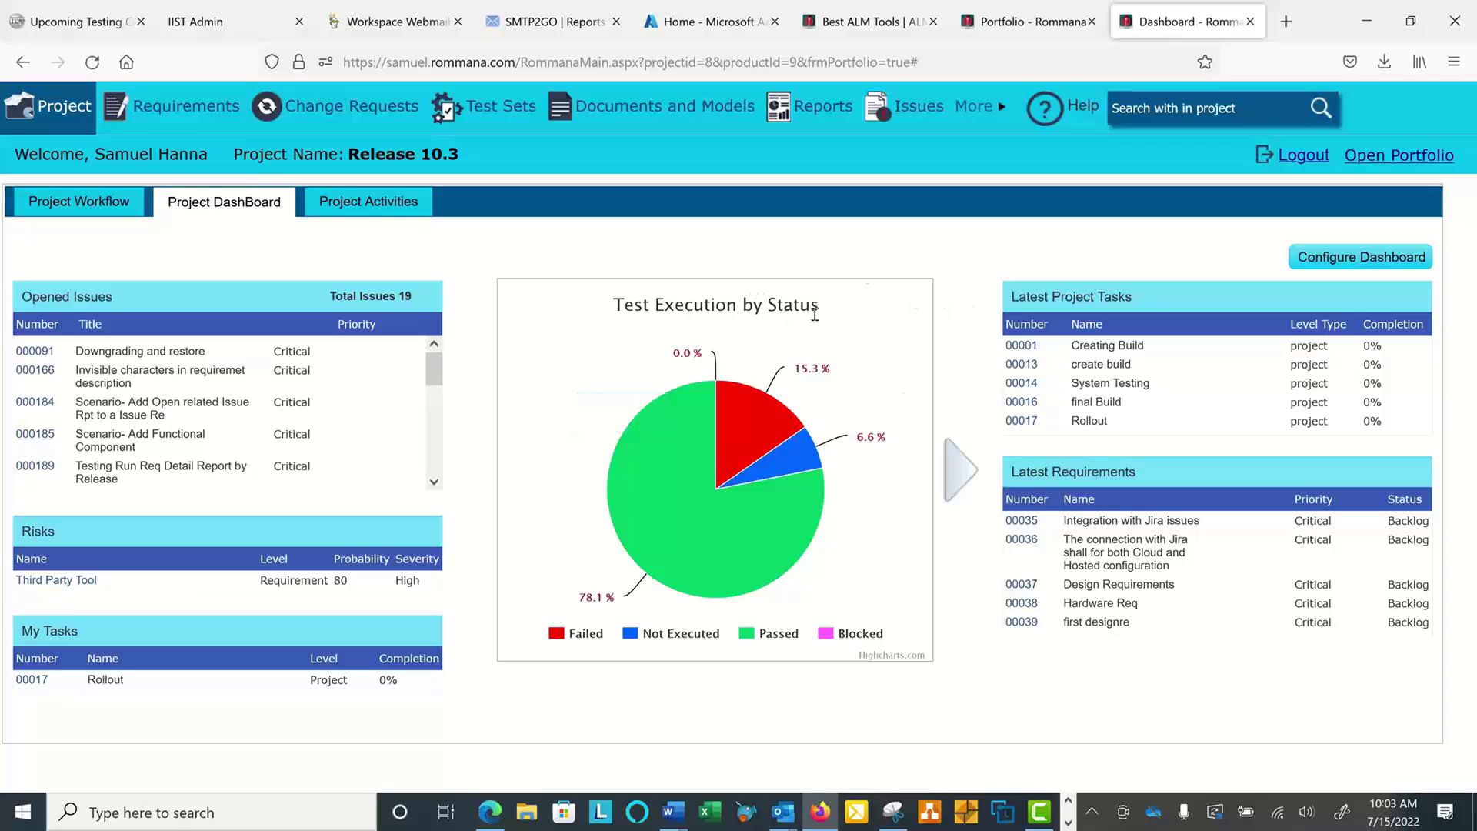
Step: Browse the dashboard charts through Issues by Status to Issues by Priority and inspect the Critical, High and Medium bars
click(956, 475)
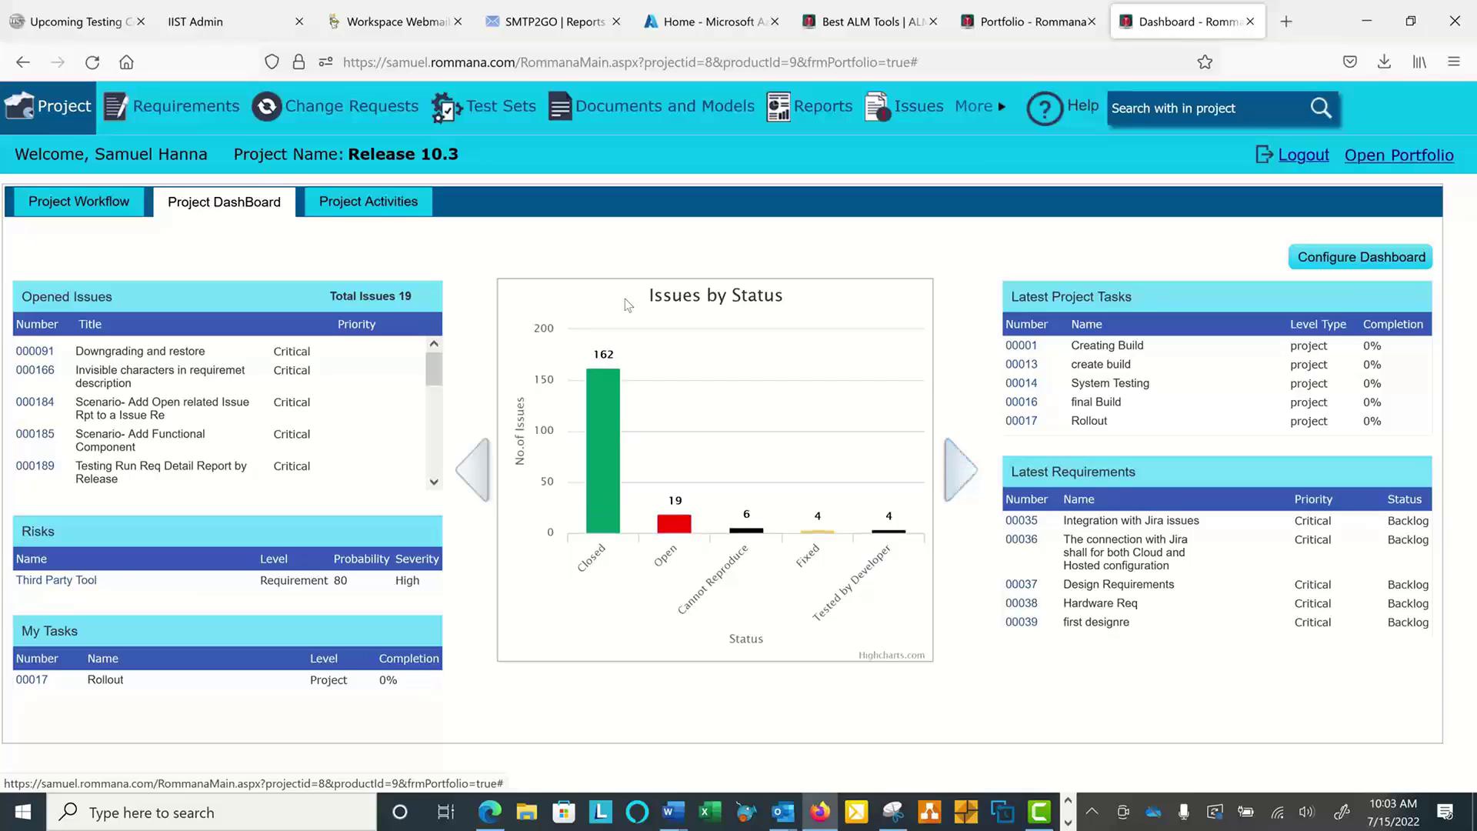
click(963, 465)
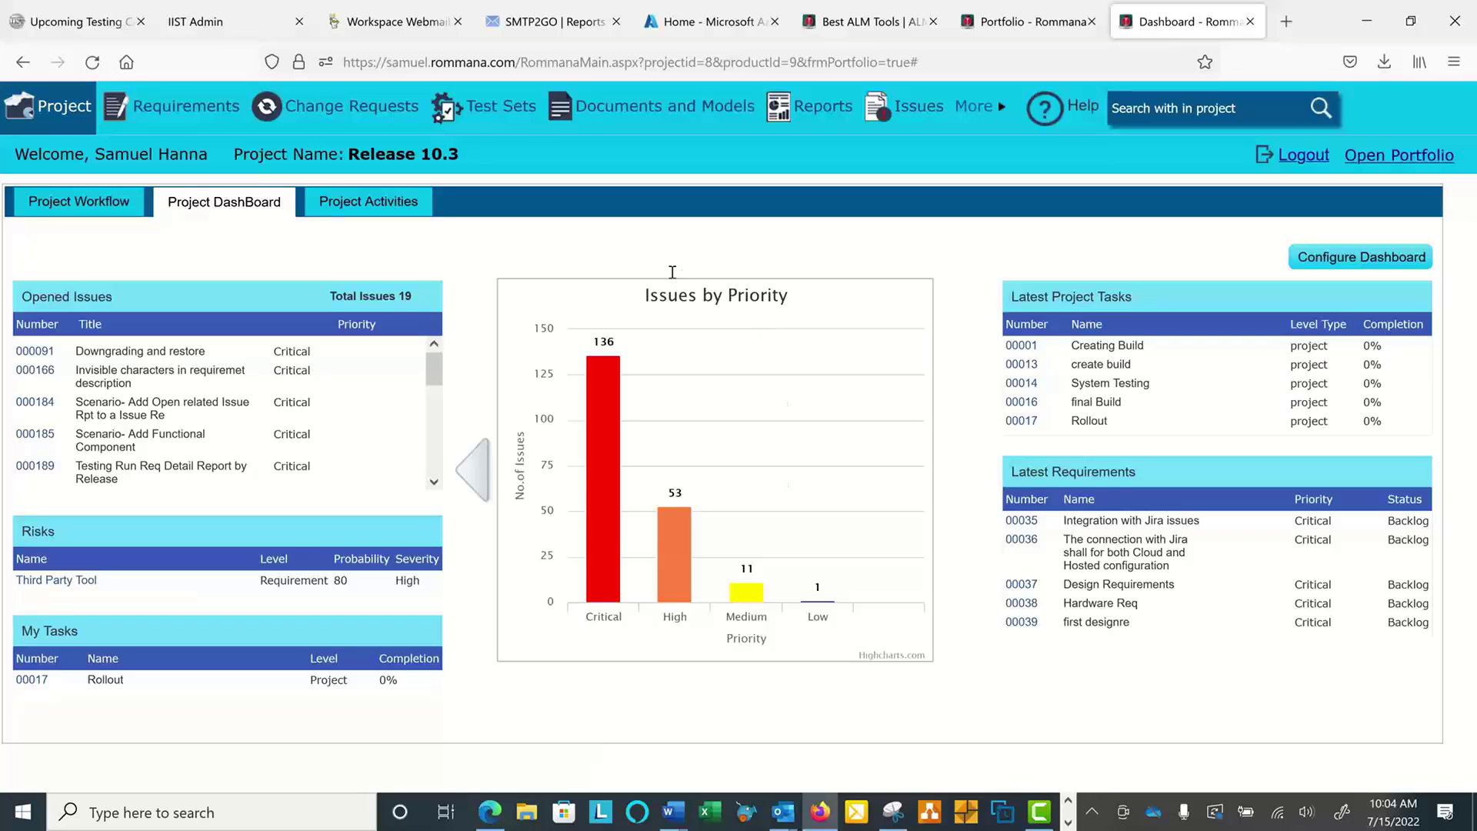
mouse_move(594, 358)
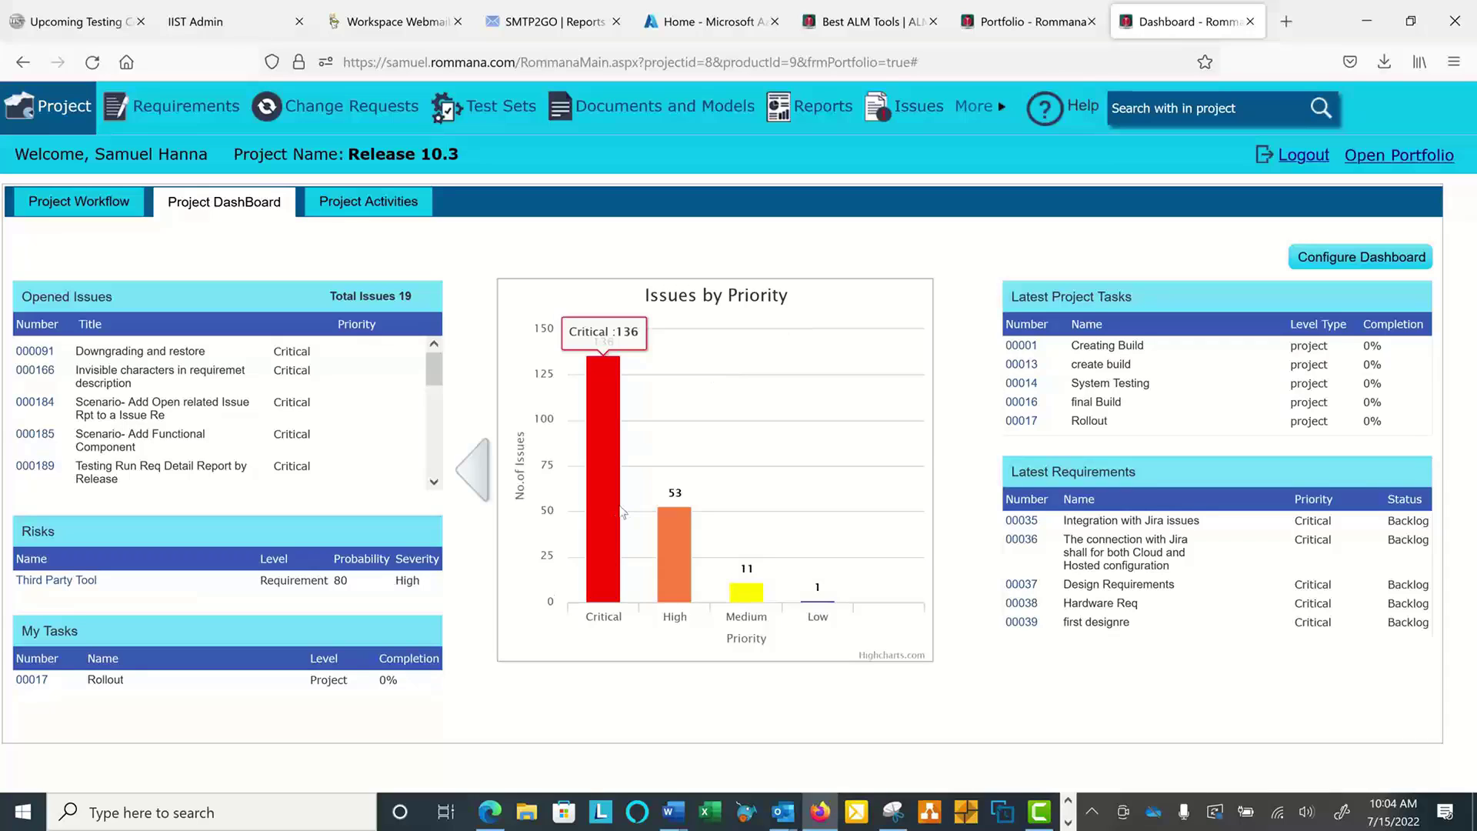
mouse_move(680, 569)
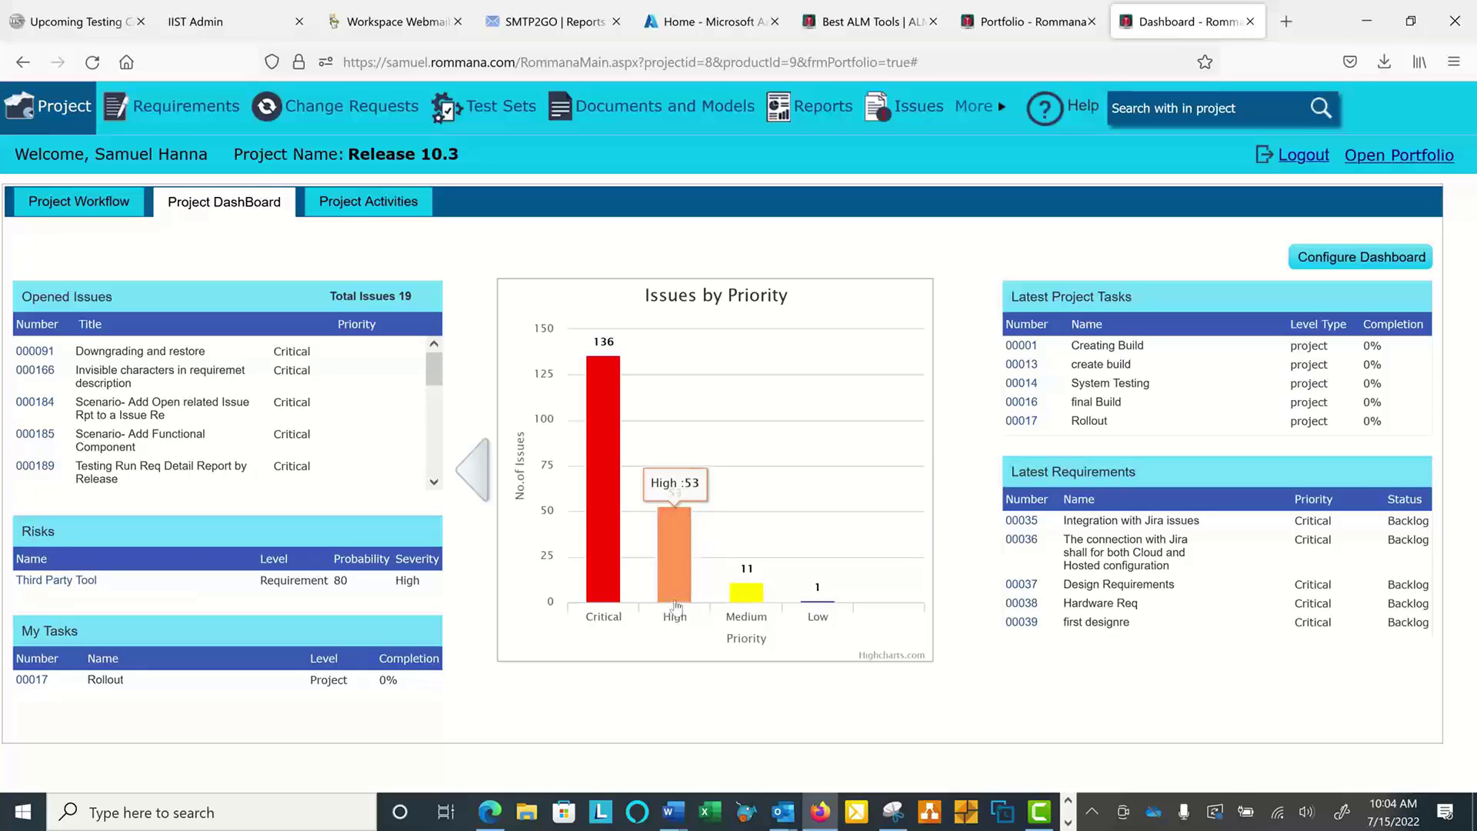
mouse_move(748, 611)
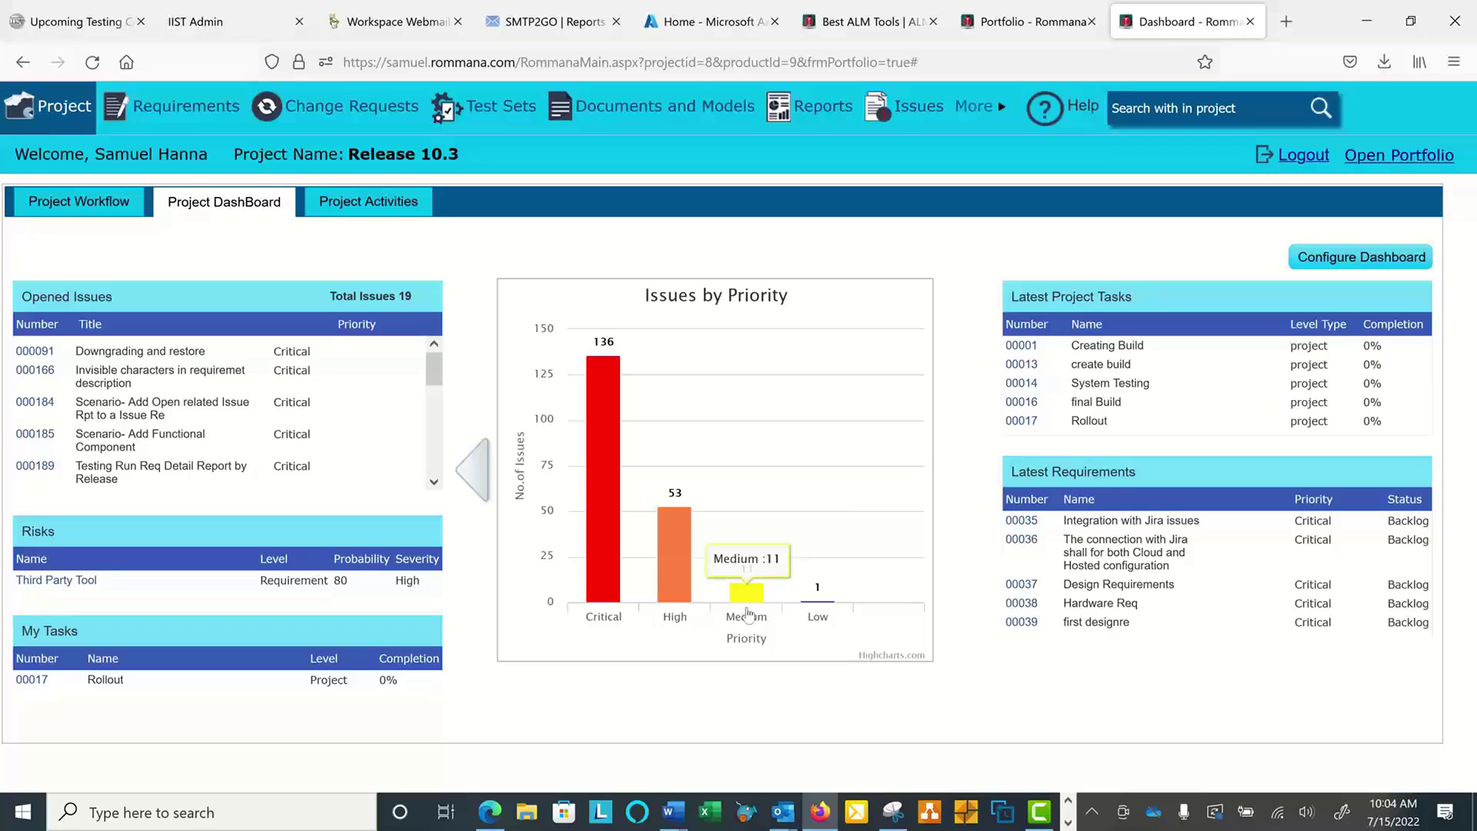
Step: Return to the Issues by Status chart, drill into its Open bar and look through the listed issue reports
click(476, 473)
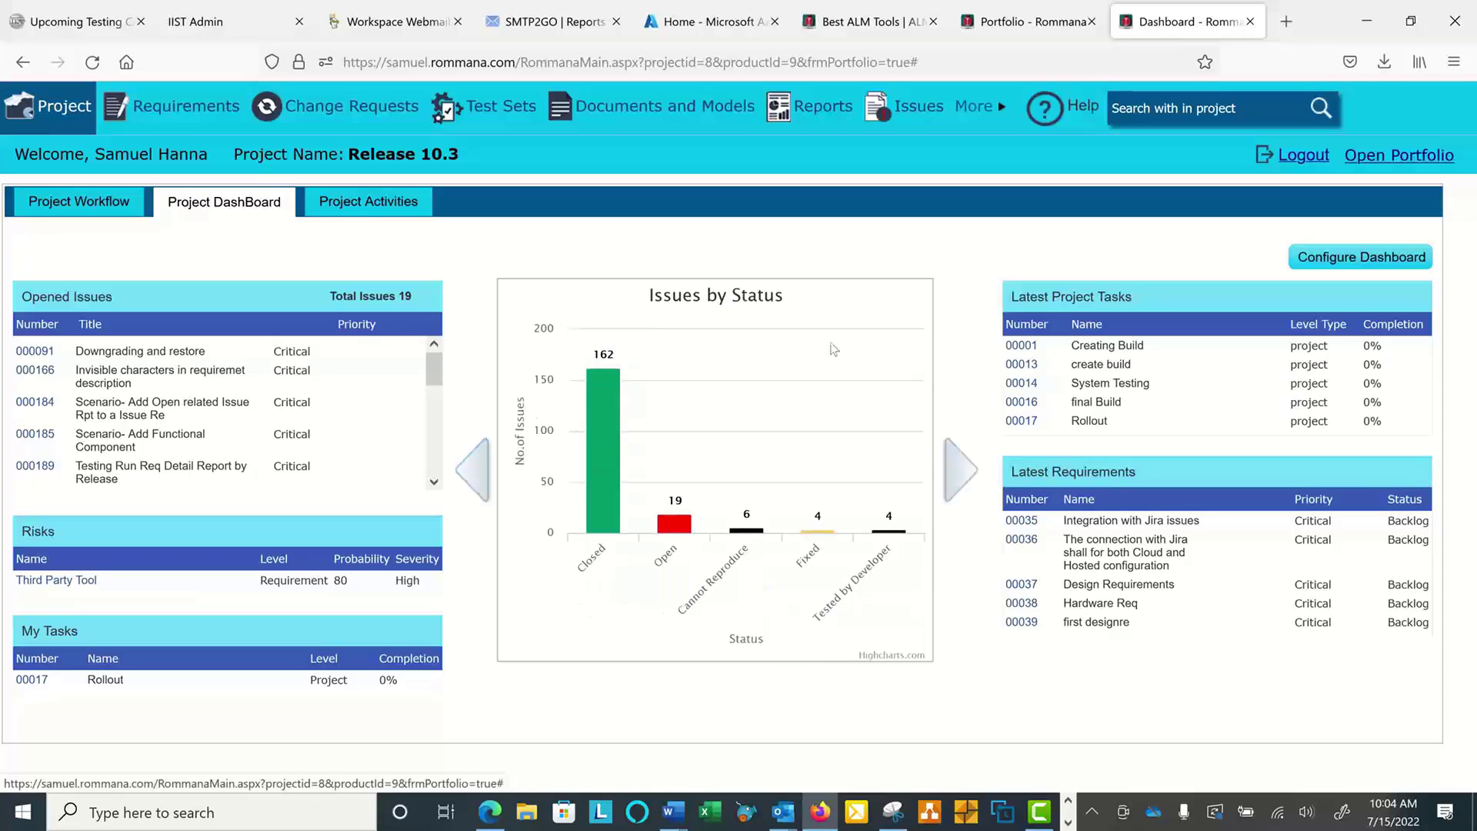
mouse_move(585, 555)
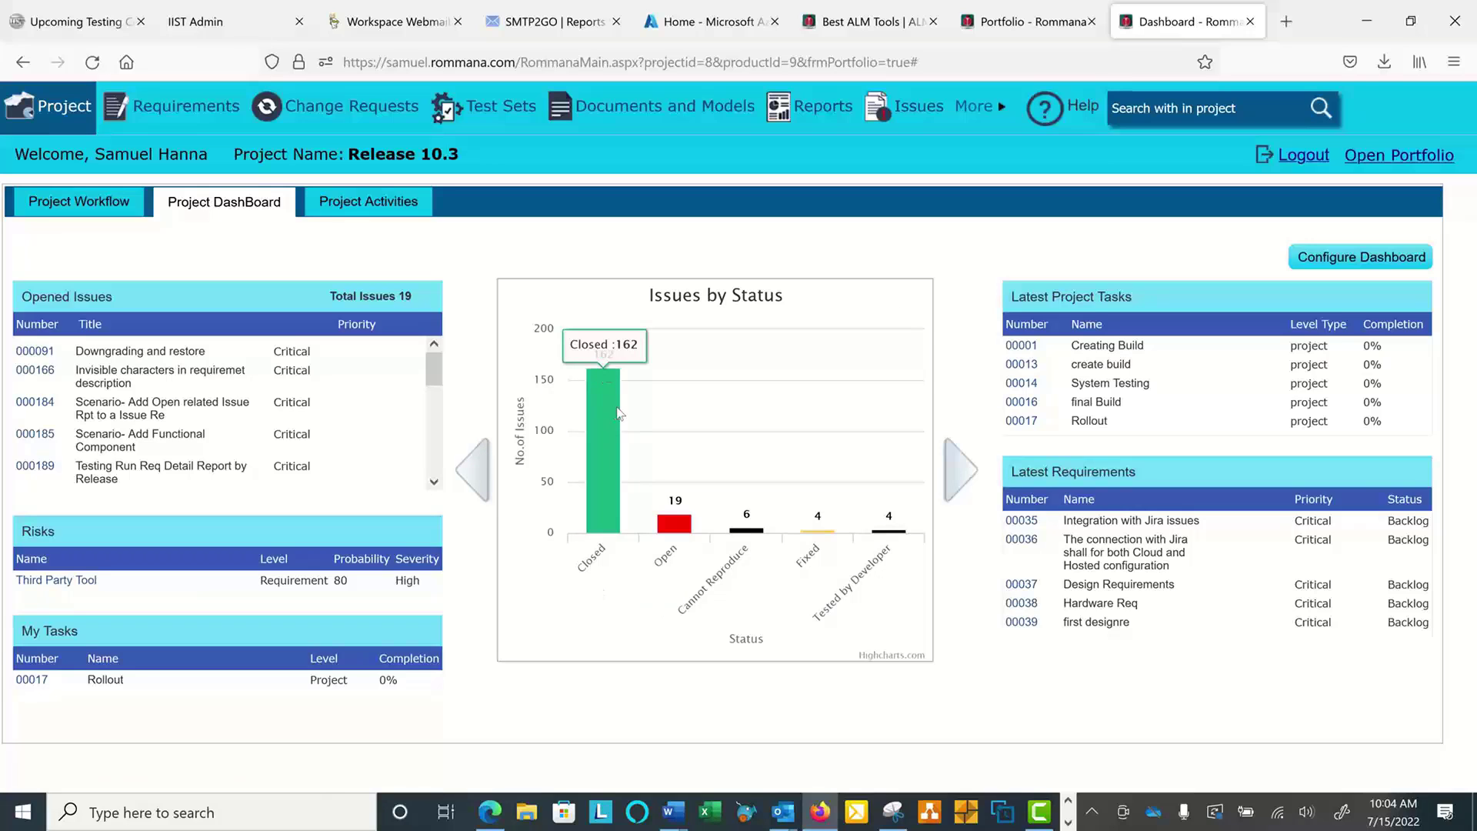
mouse_move(686, 541)
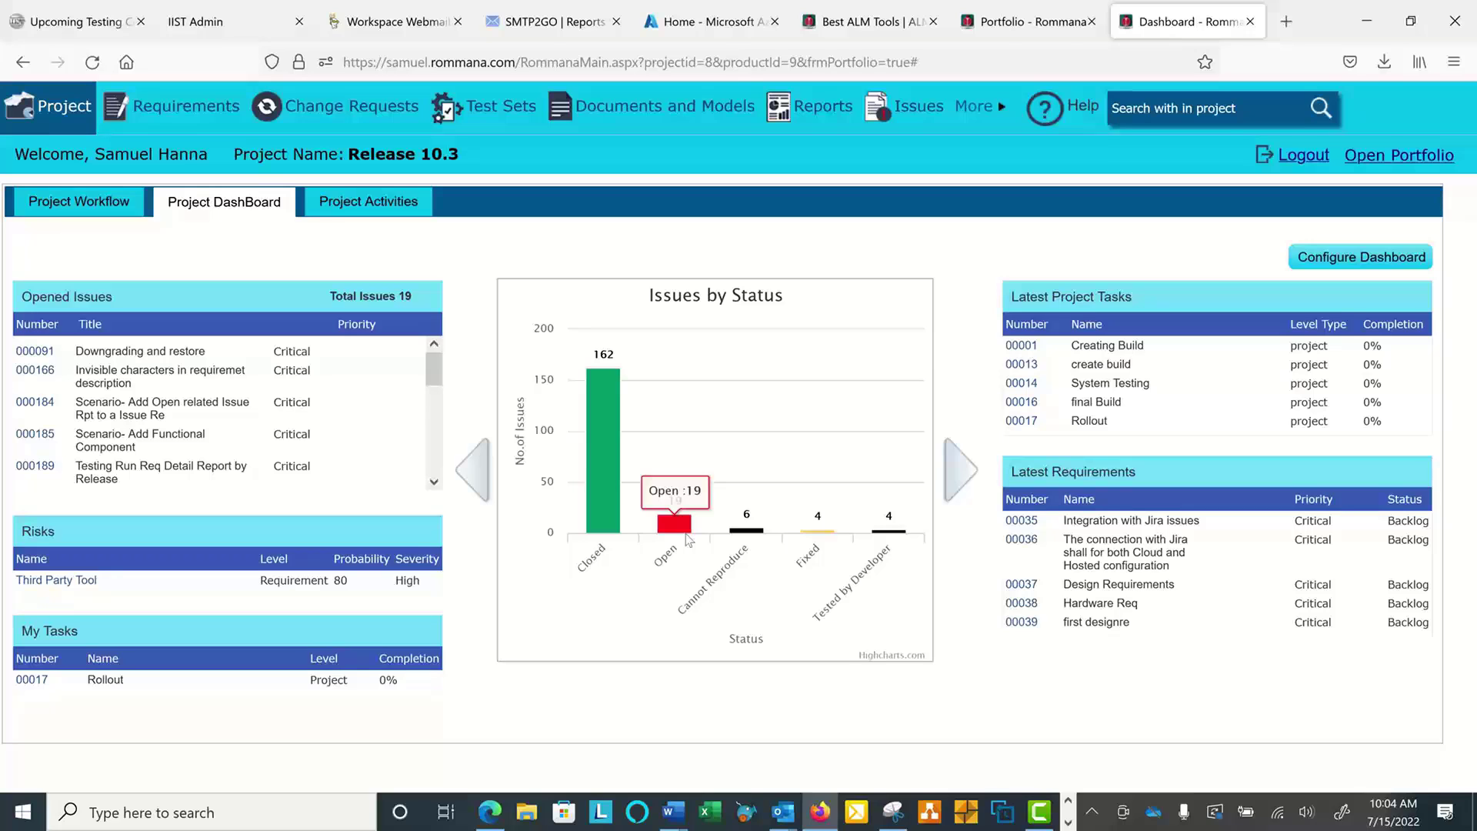
click(688, 540)
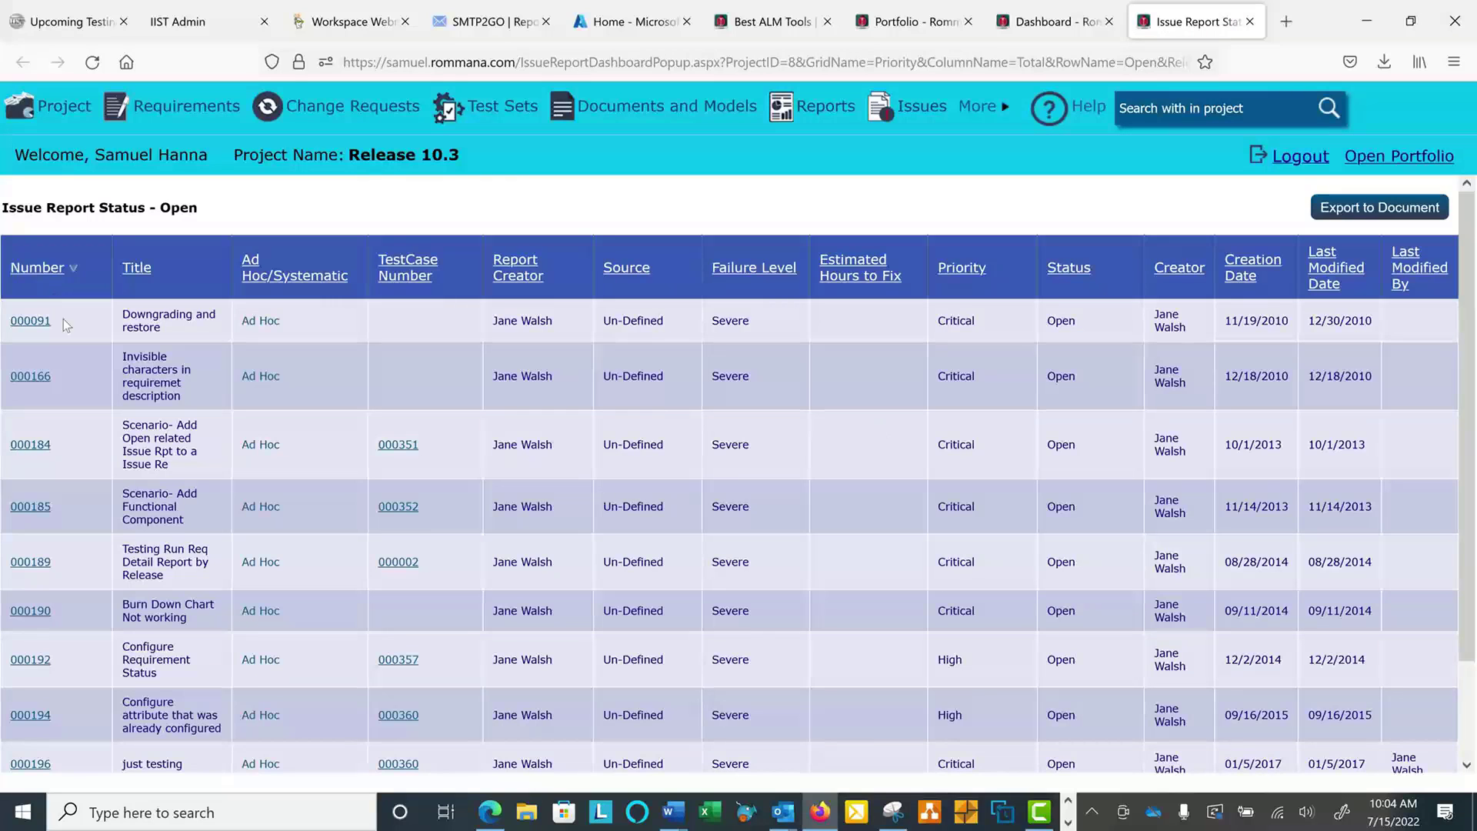
scroll(85, 492, down, 2)
scroll(92, 548, up, 2)
Step: Open issue report 000166, examine its details, and close it to get back to the project dashboard
click(36, 375)
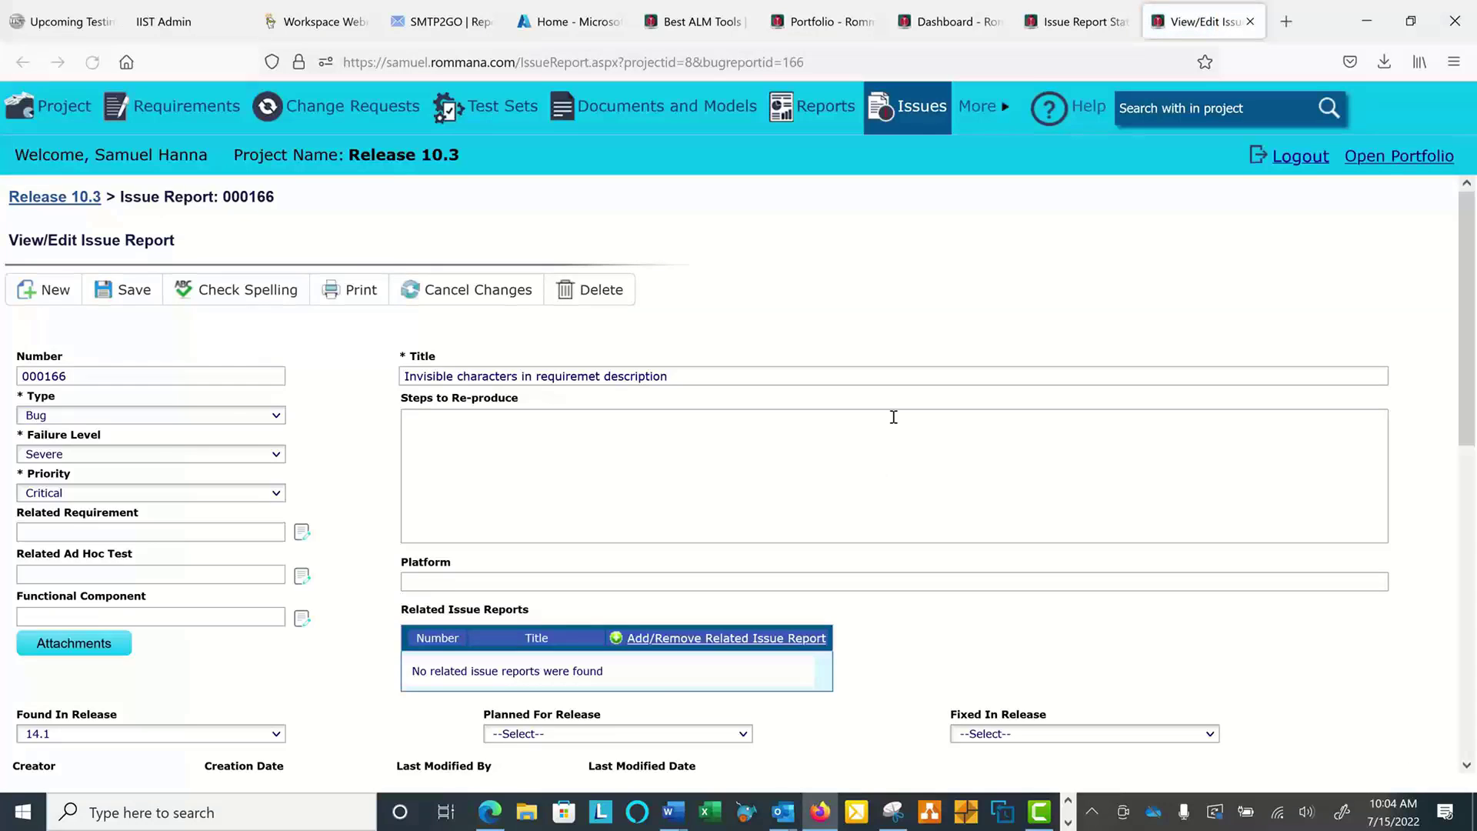
scroll(894, 416, down, 8)
scroll(907, 377, up, 5)
key(ctrl+w)
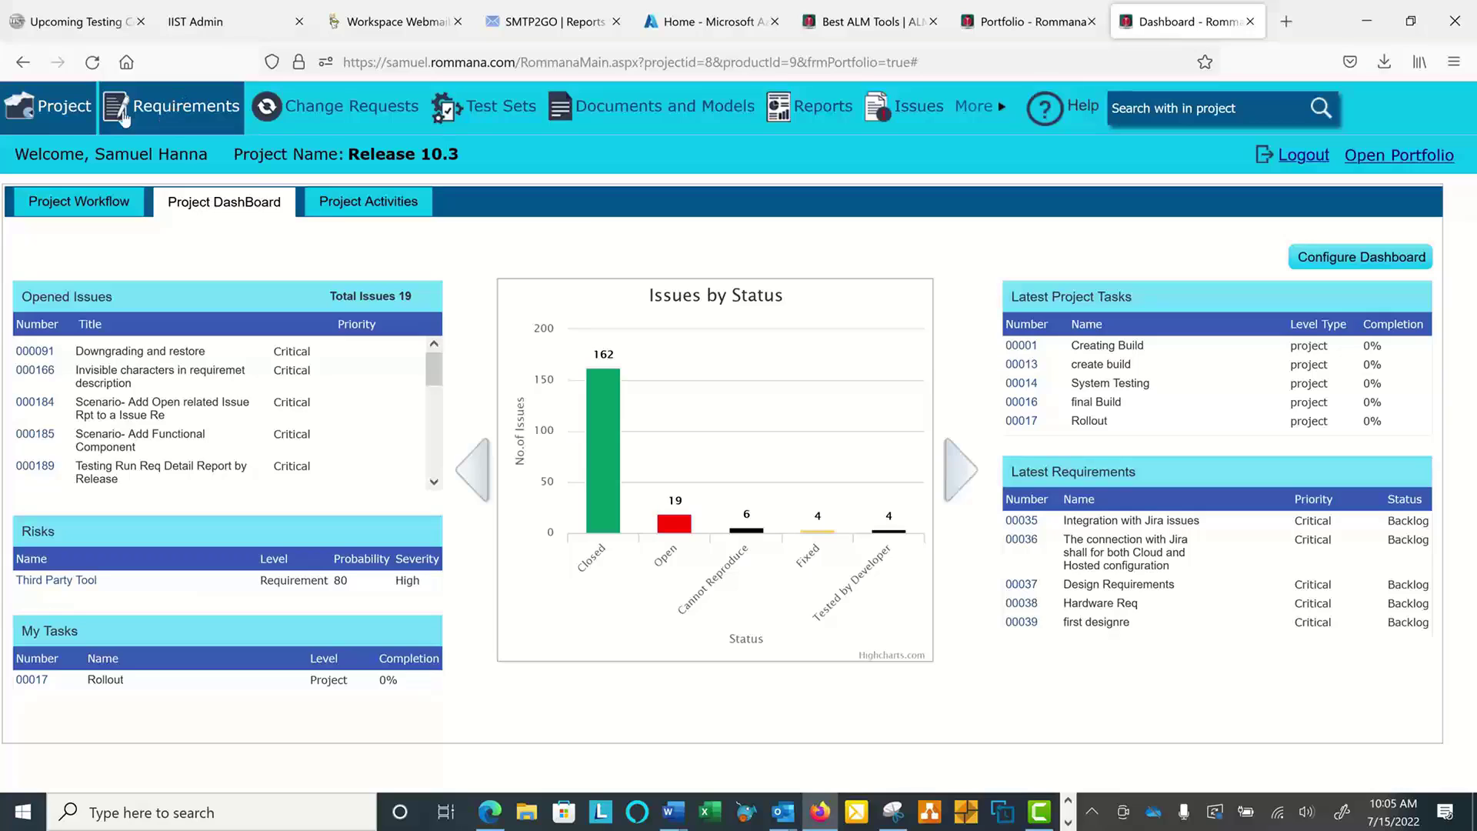
Step: Open the project's requirements tree and expand the Functional category with version 1 of requirements 00001 and 00002
click(184, 111)
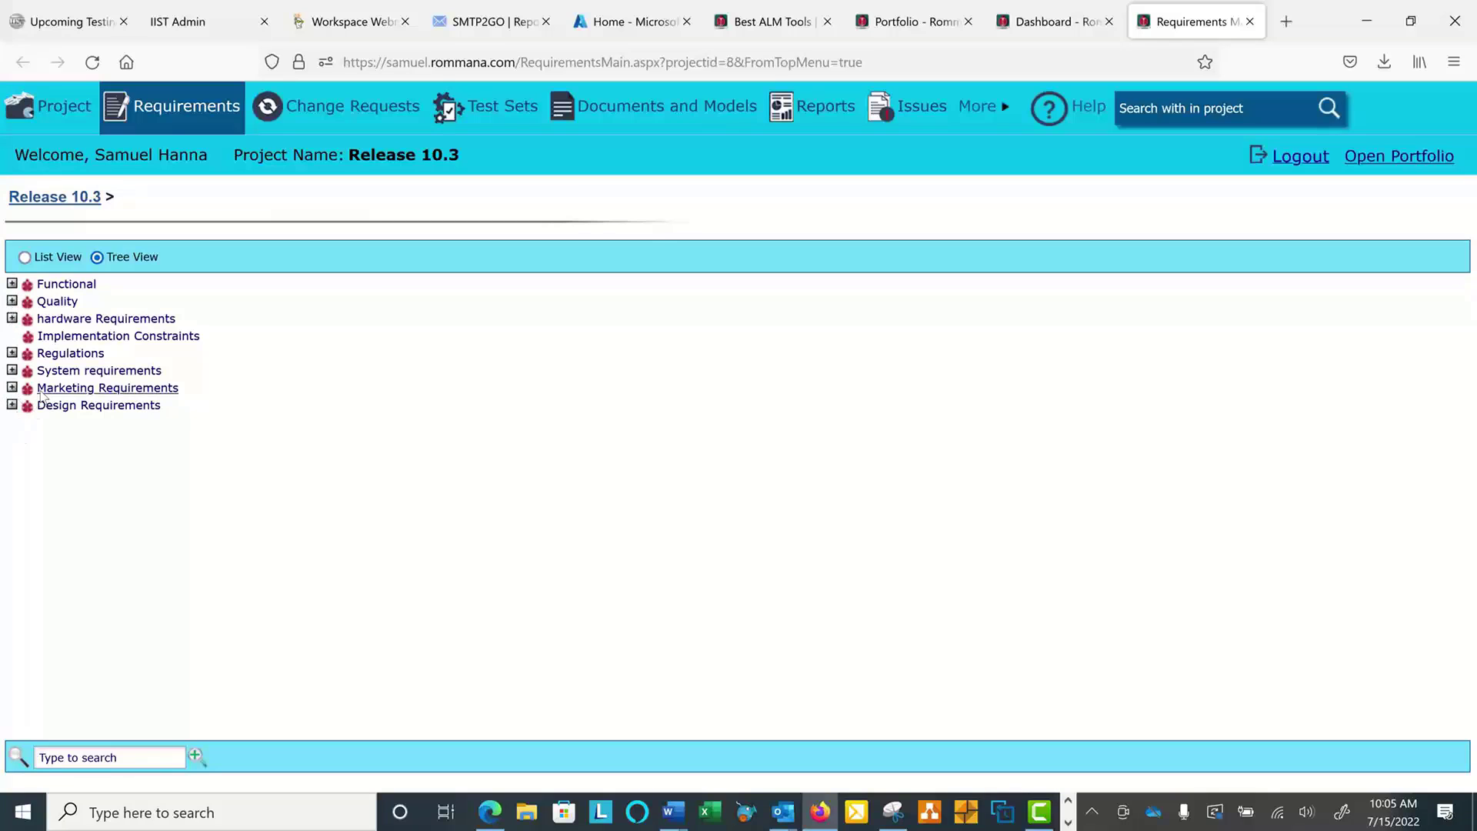
click(12, 284)
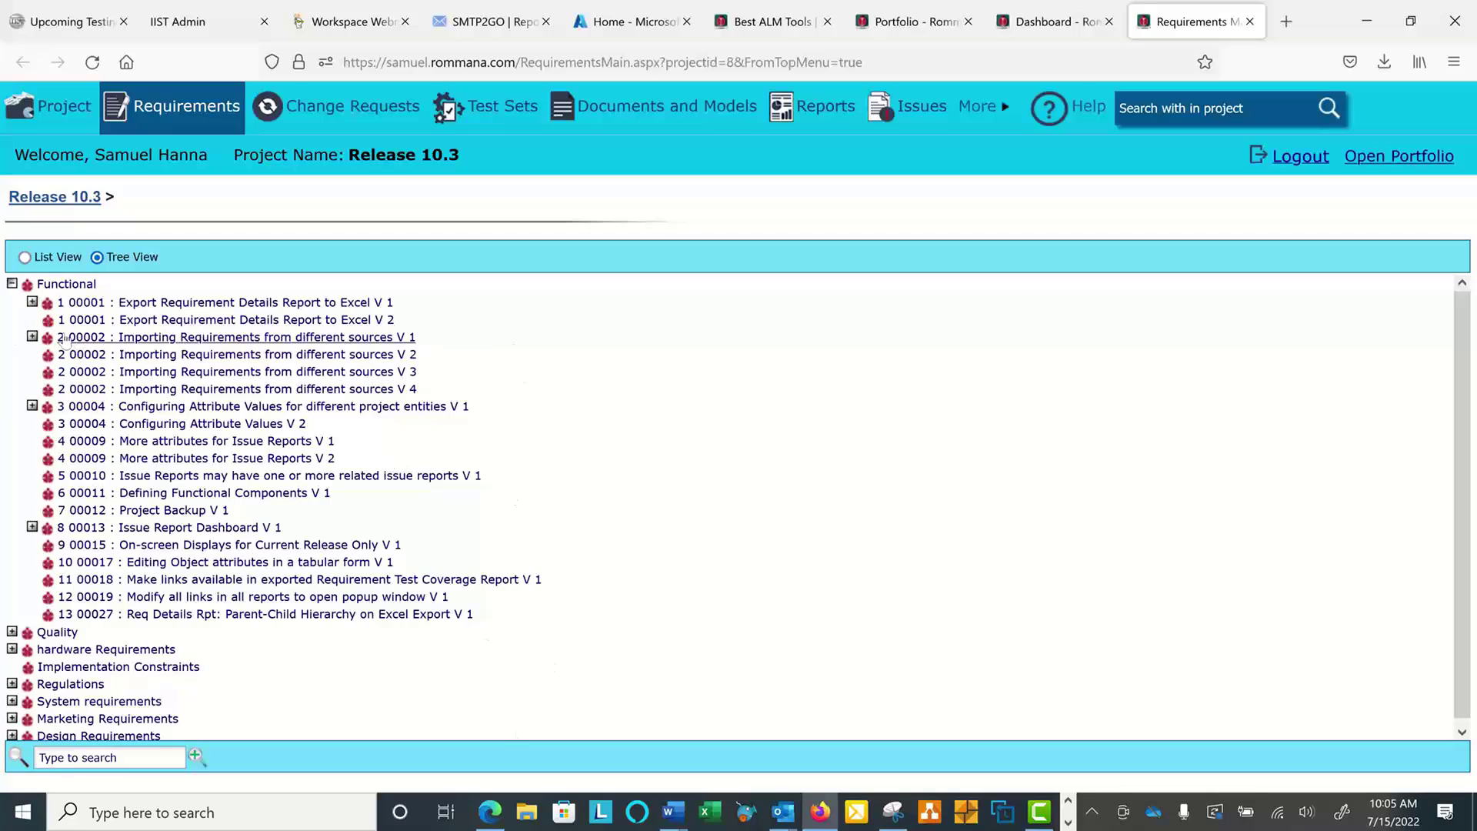
click(32, 302)
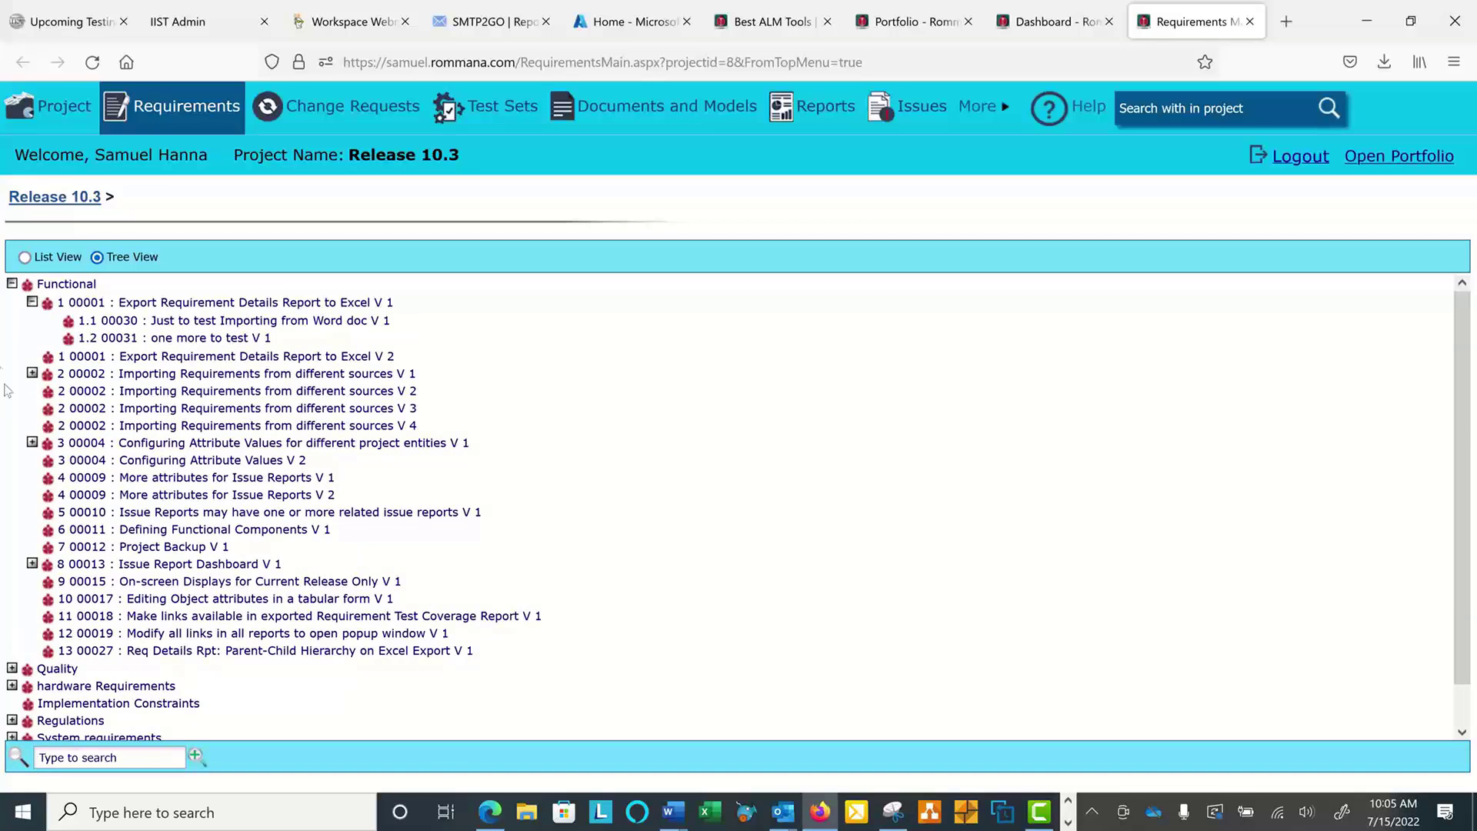
click(32, 374)
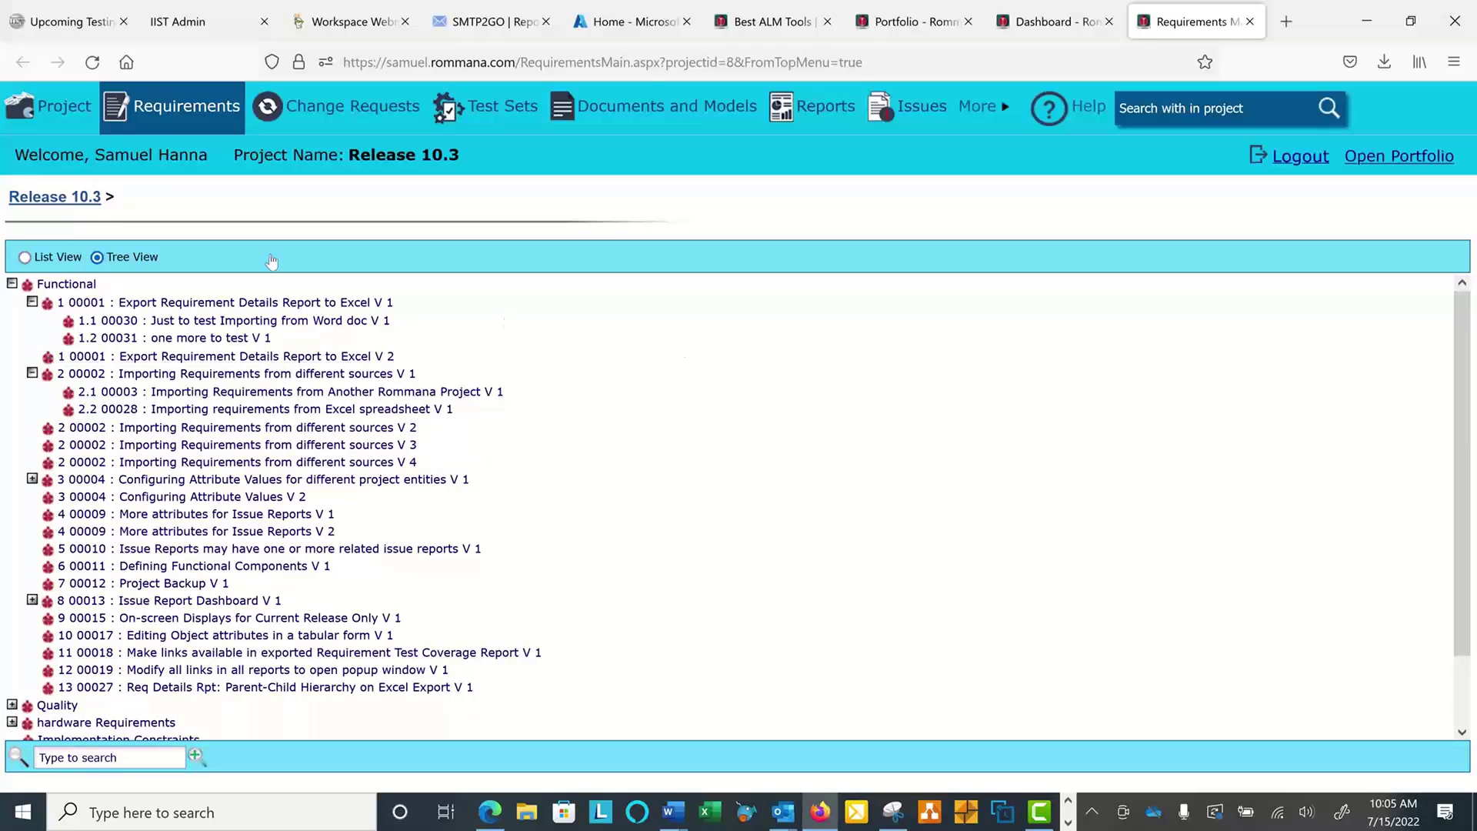
Step: Open requirement 00003, Importing Requirements from Another Rommana Project, and examine its description, attributes and related entities
click(331, 320)
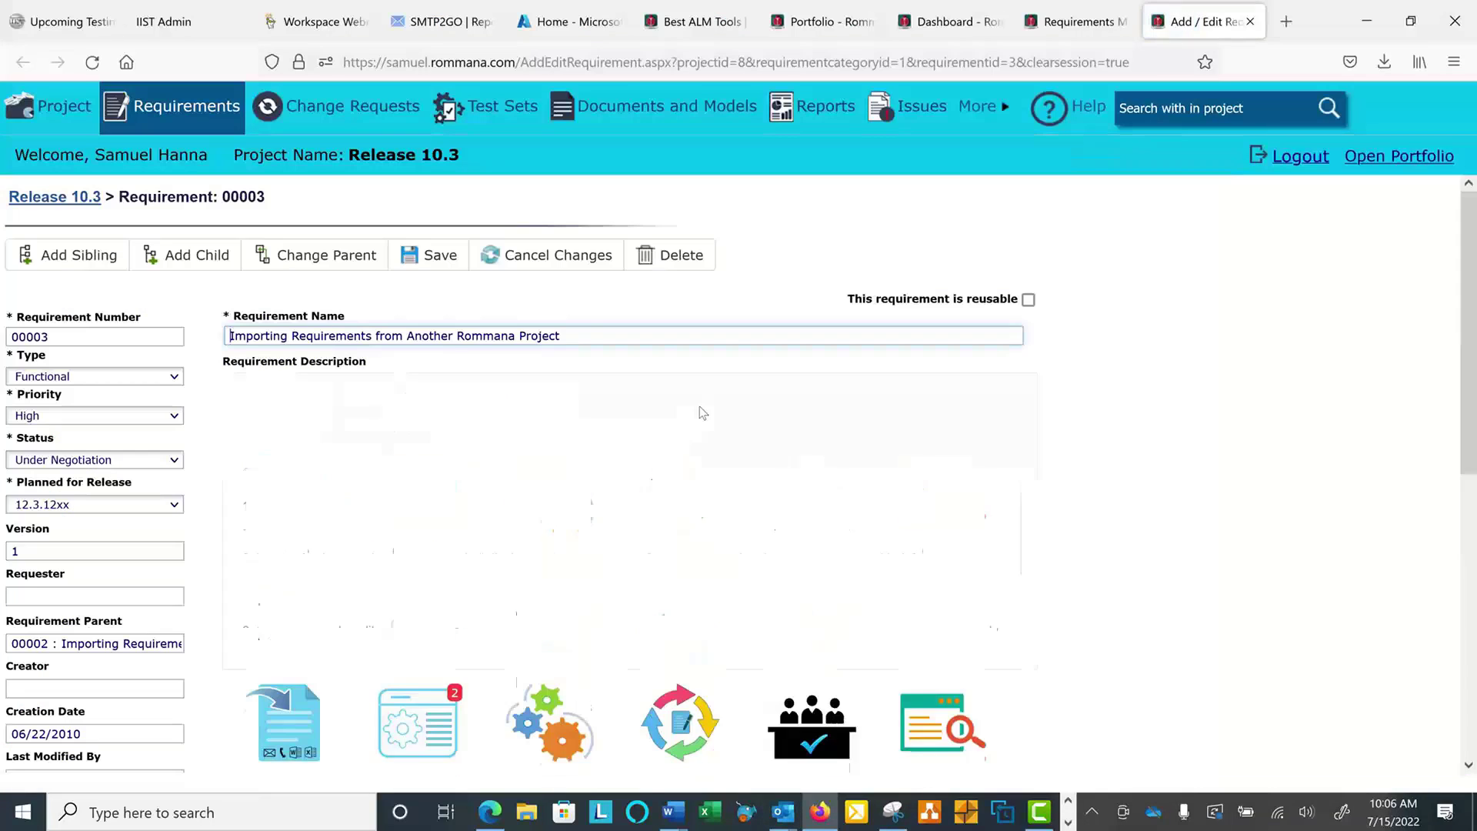
scroll(716, 395, down, 1)
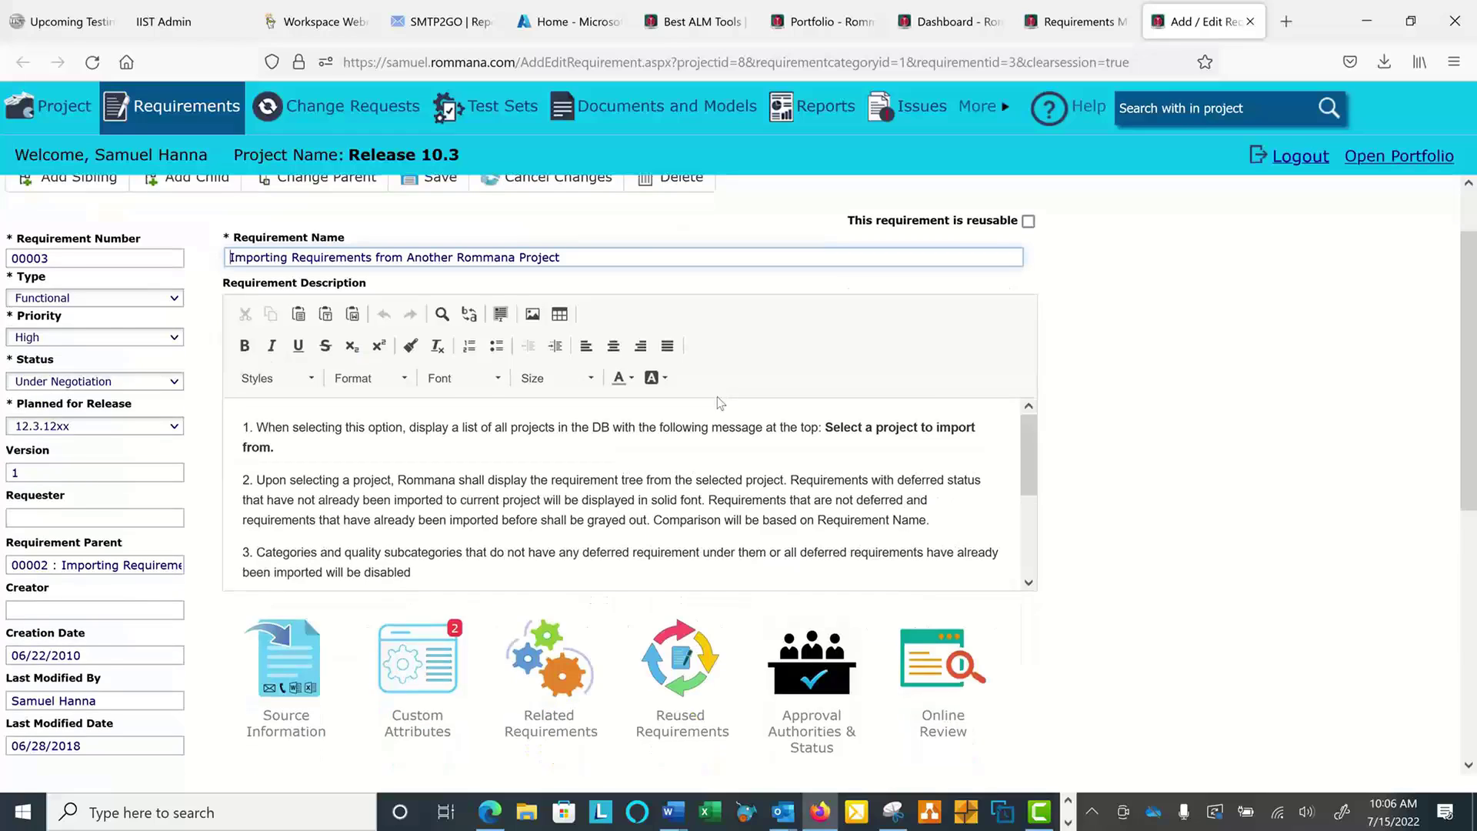
scroll(545, 433, down, 1)
scroll(545, 433, down, 2)
scroll(688, 610, down, 1)
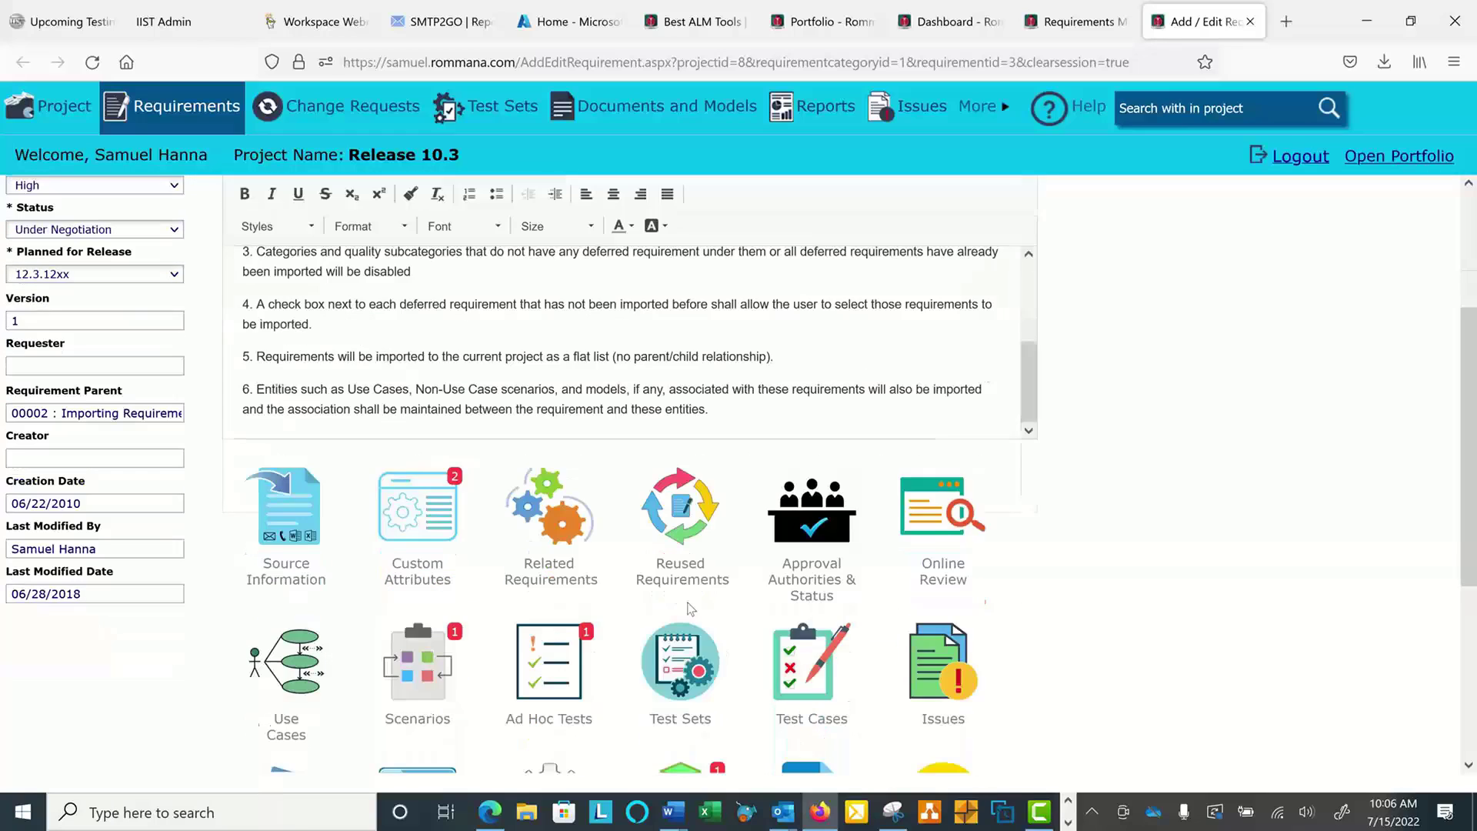
scroll(689, 609, down, 3)
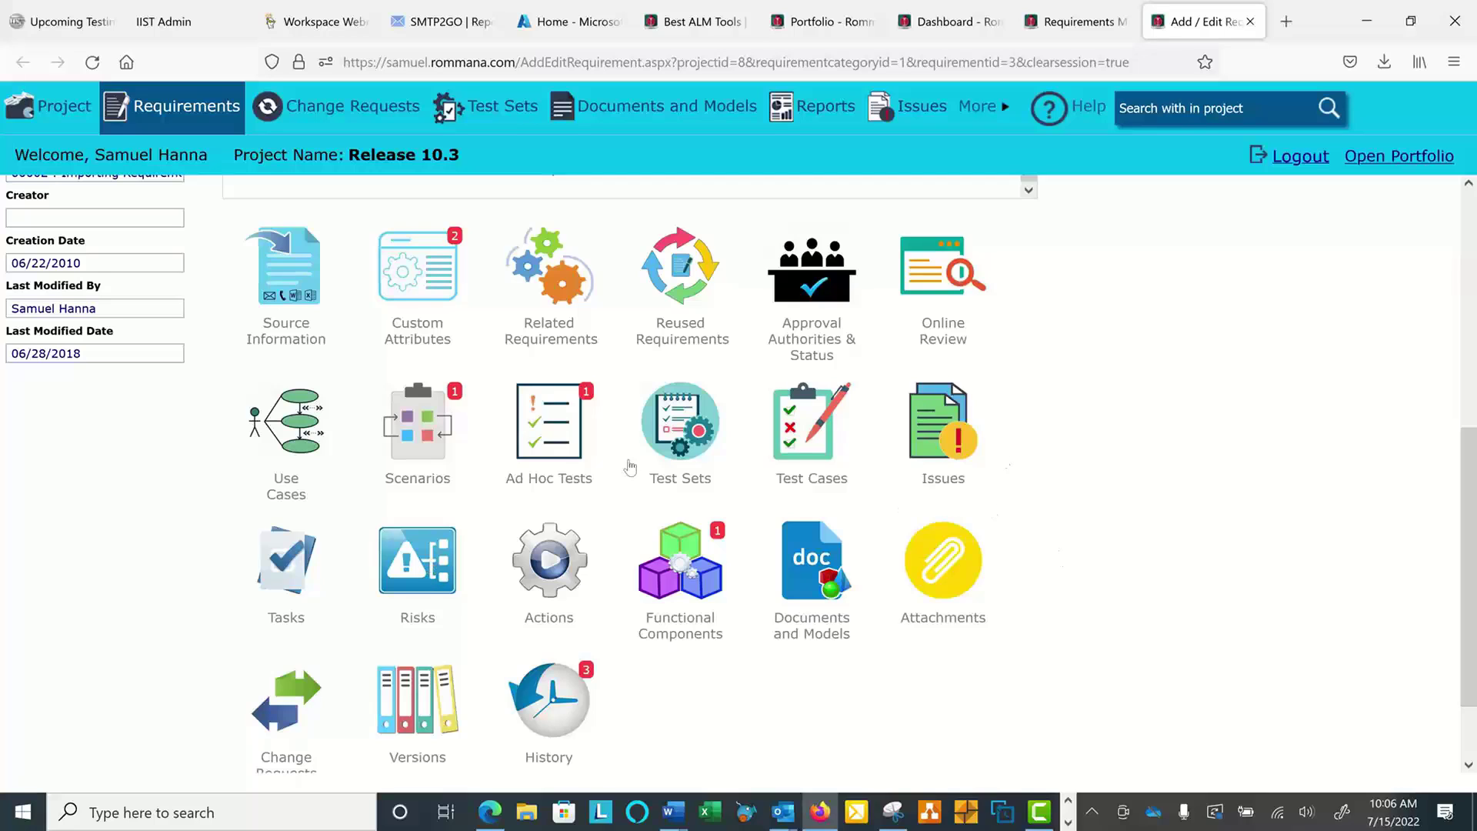
scroll(1102, 339, up, 6)
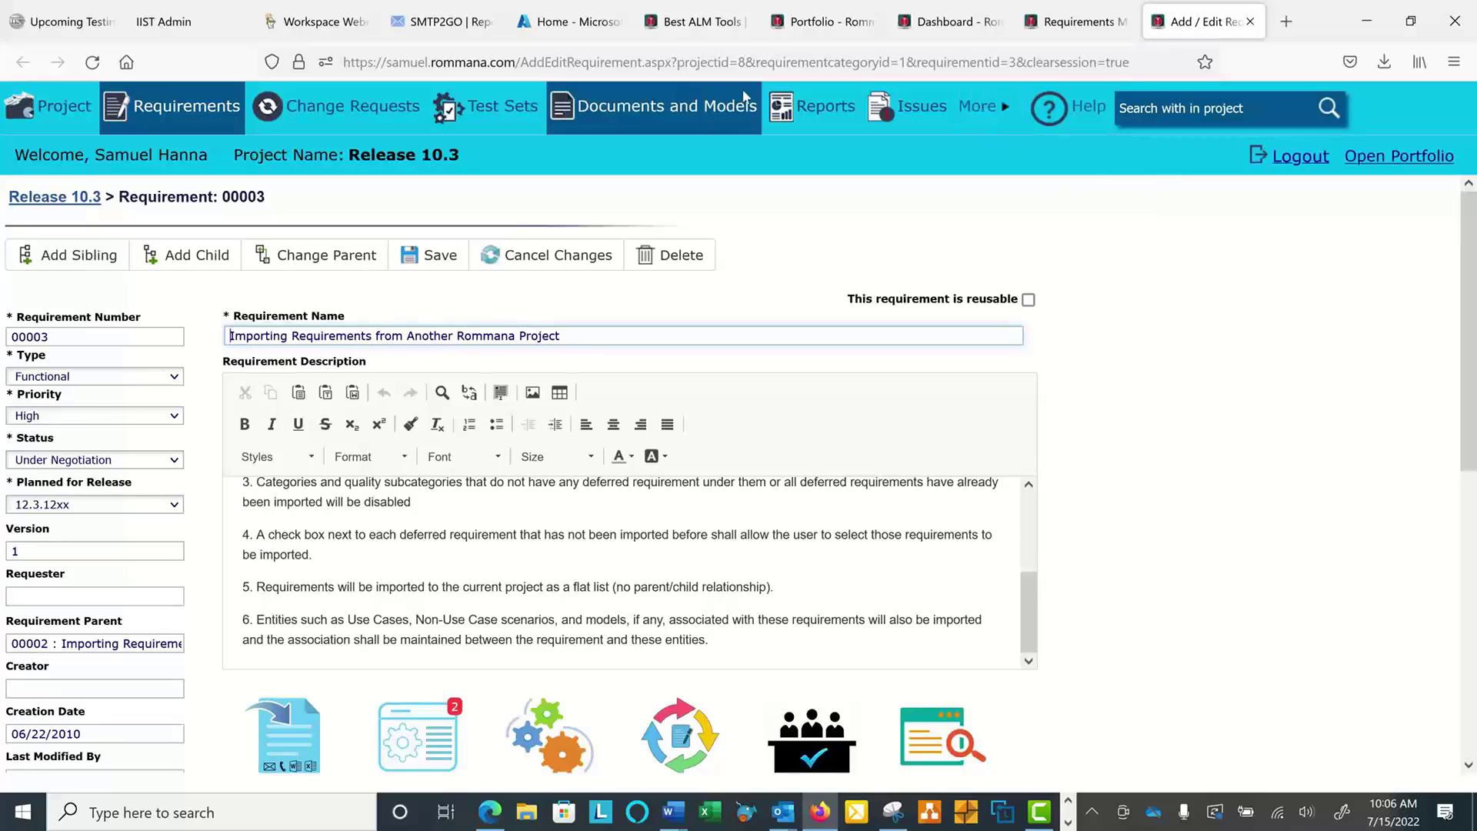
Step: Display the Cost Estimation By Requirement report for all releases and review its estimated and actual hours, costs and deviations
click(814, 104)
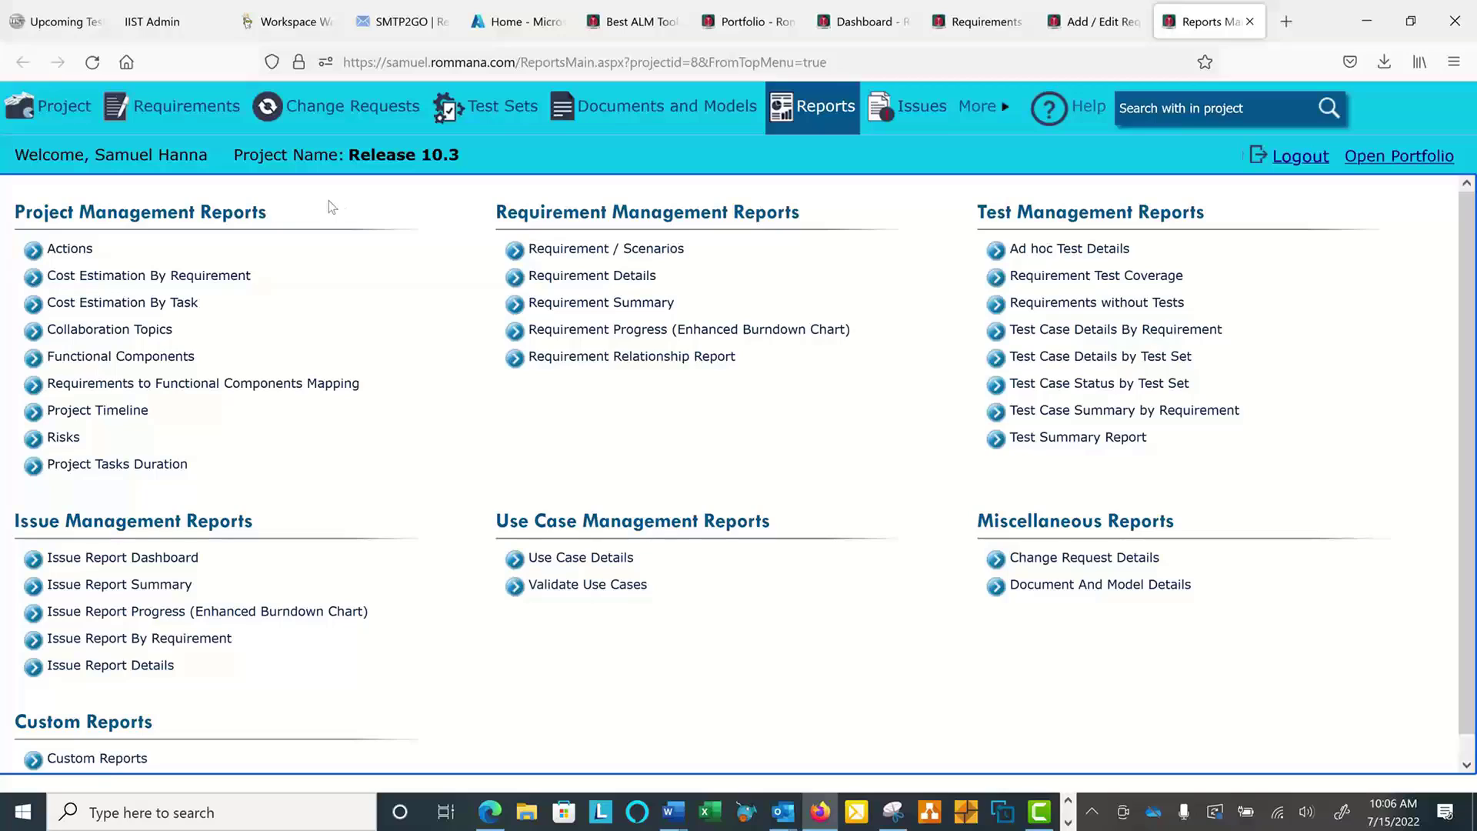
click(128, 276)
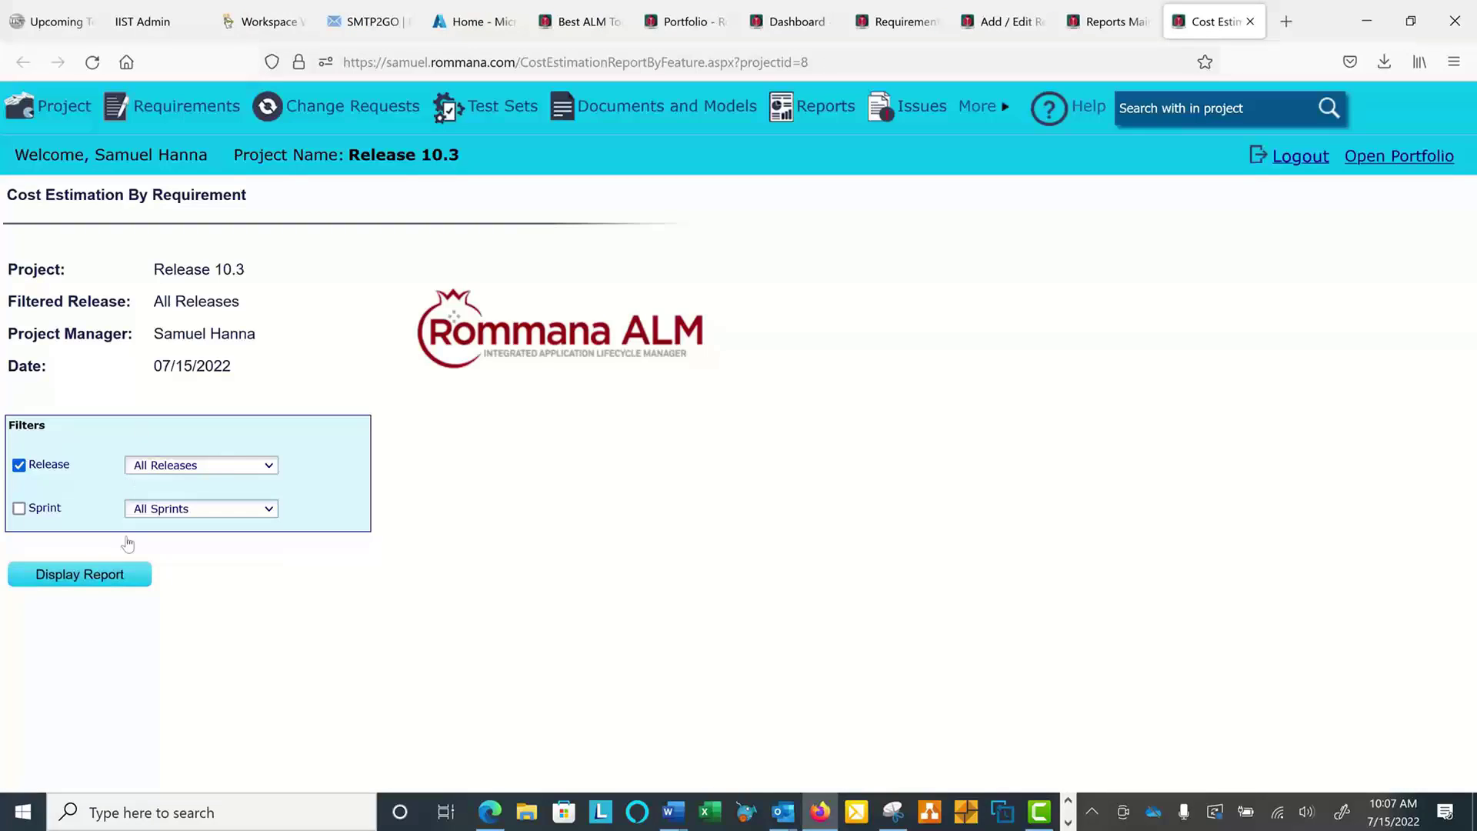
click(87, 585)
scroll(653, 449, down, 4)
scroll(654, 449, down, 3)
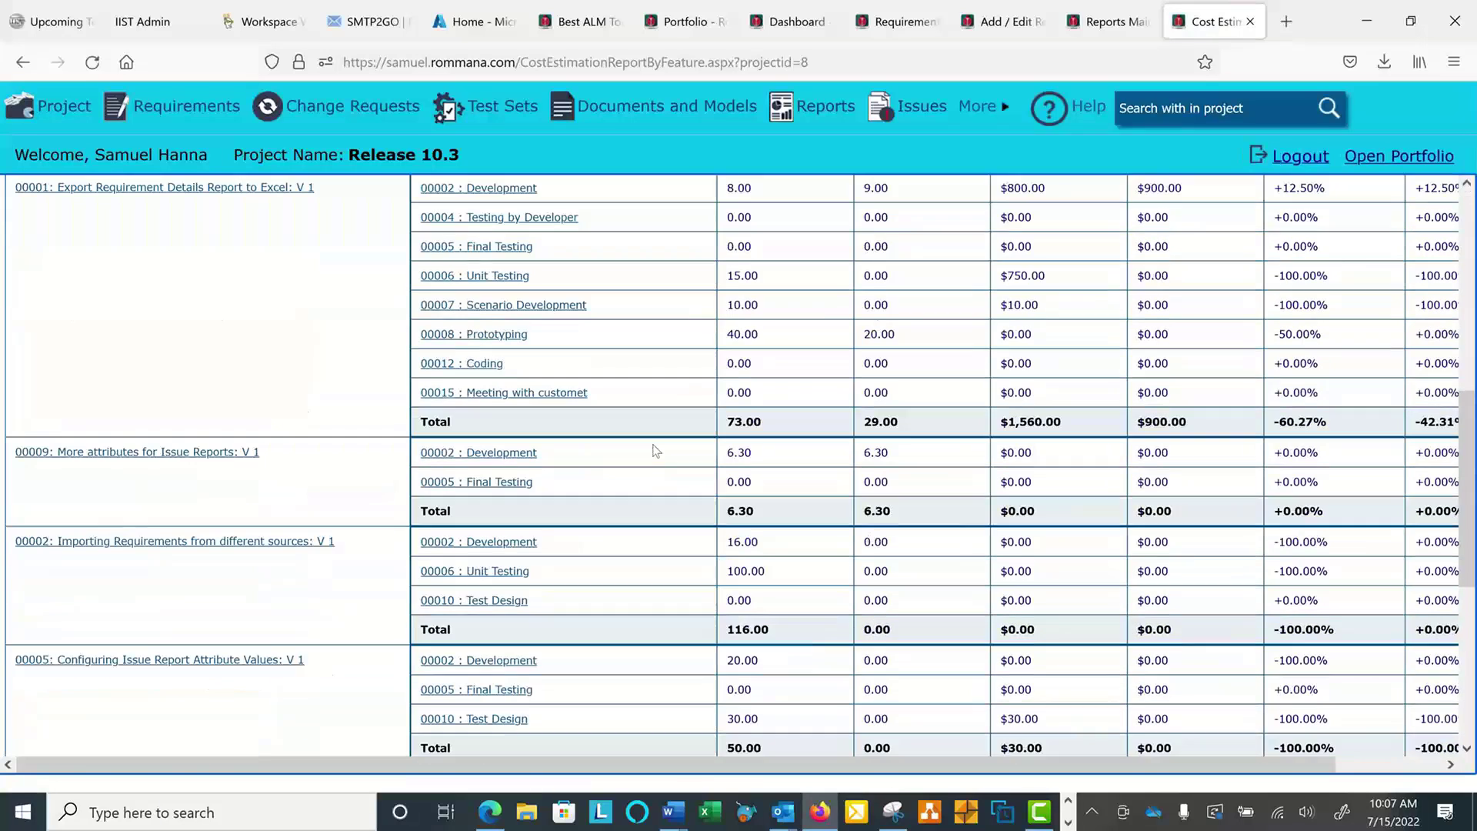
scroll(658, 448, up, 3)
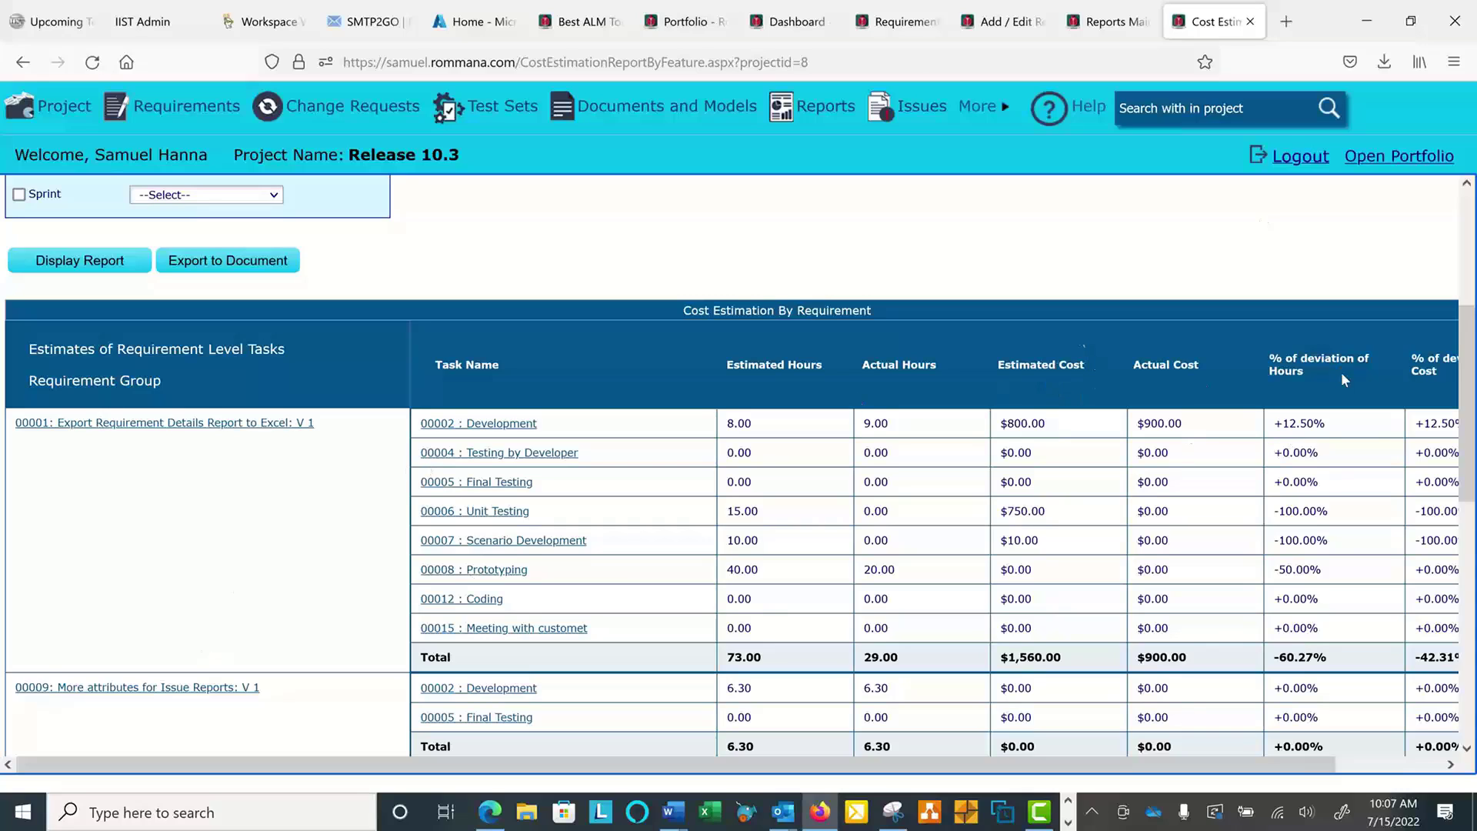
scroll(773, 389, down, 2)
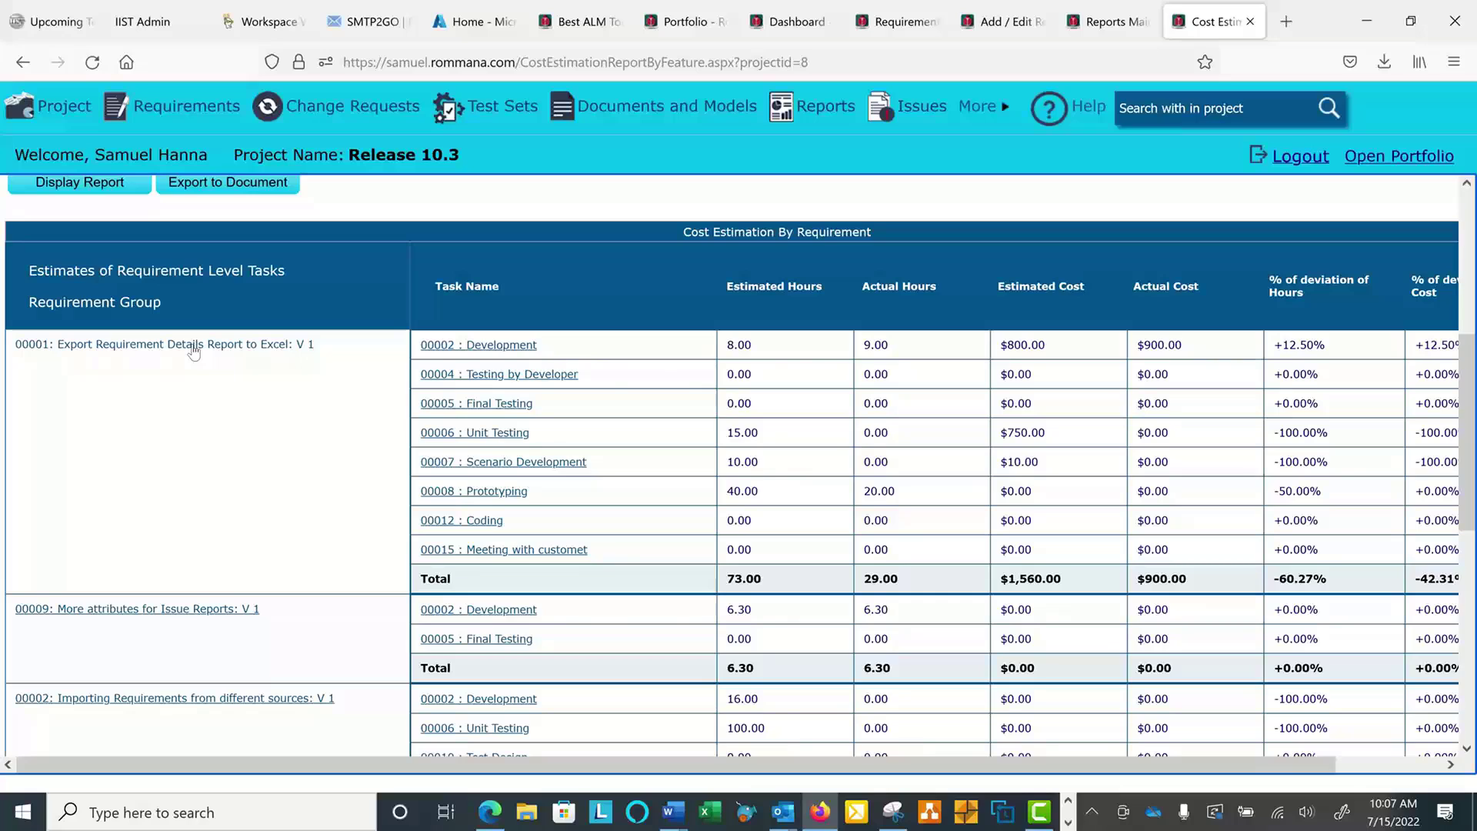
Step: From the report, check the link to requirement 00001, examine its Prototyping task 00008, and close the task to return
click(193, 351)
key(alt+Left)
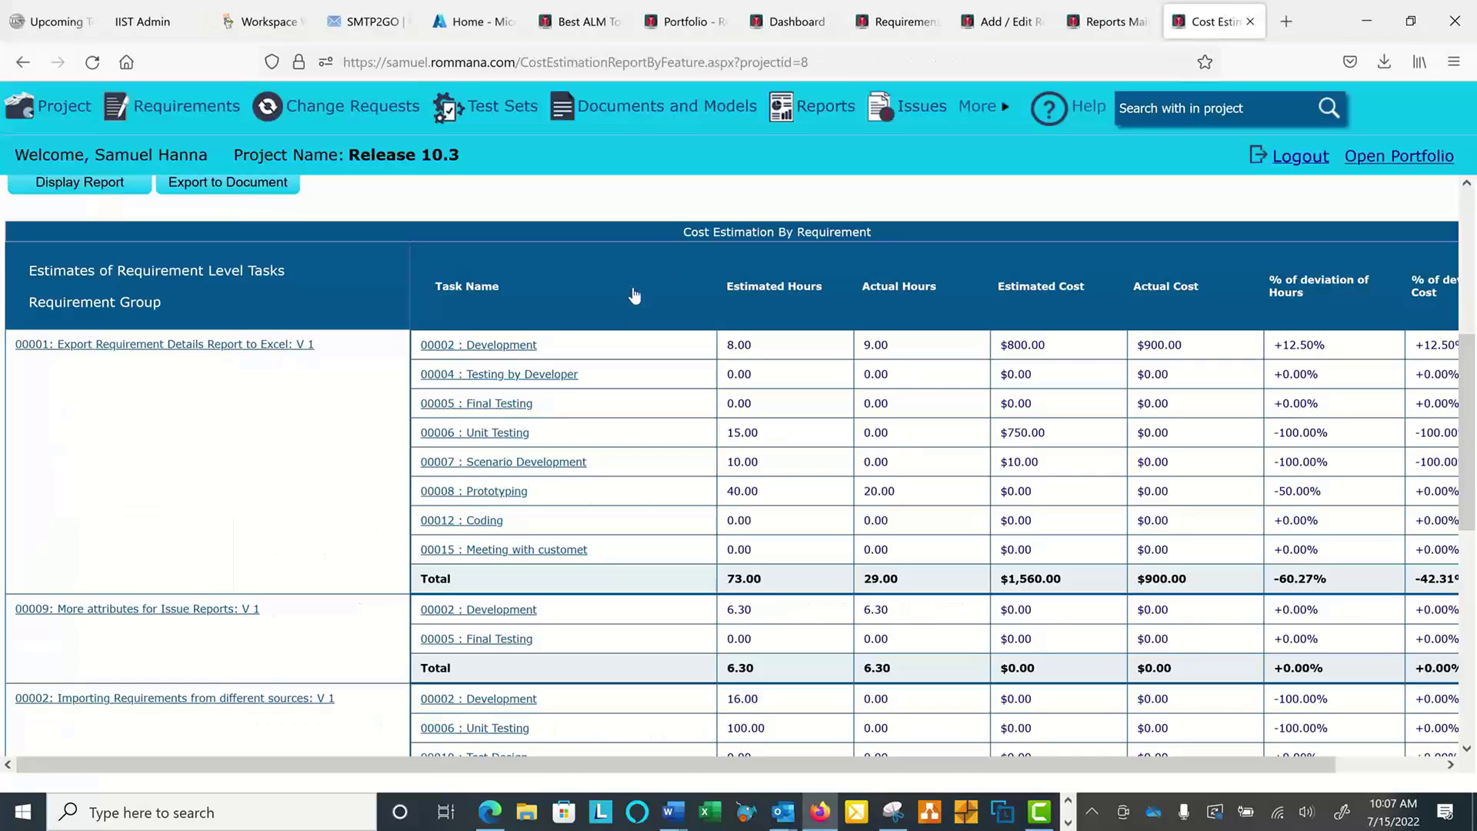
click(485, 494)
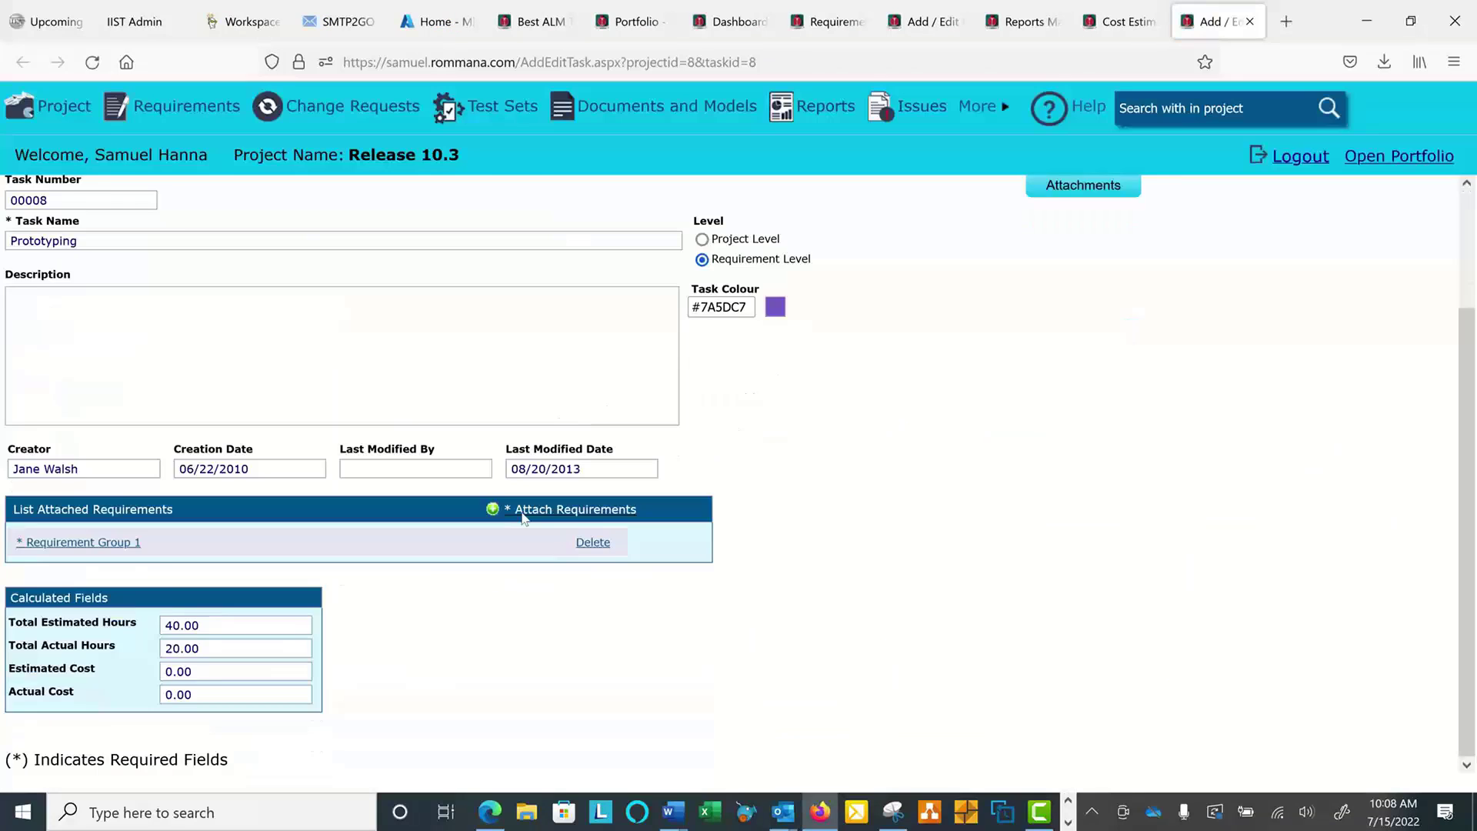
scroll(330, 345, up, 1)
click(162, 479)
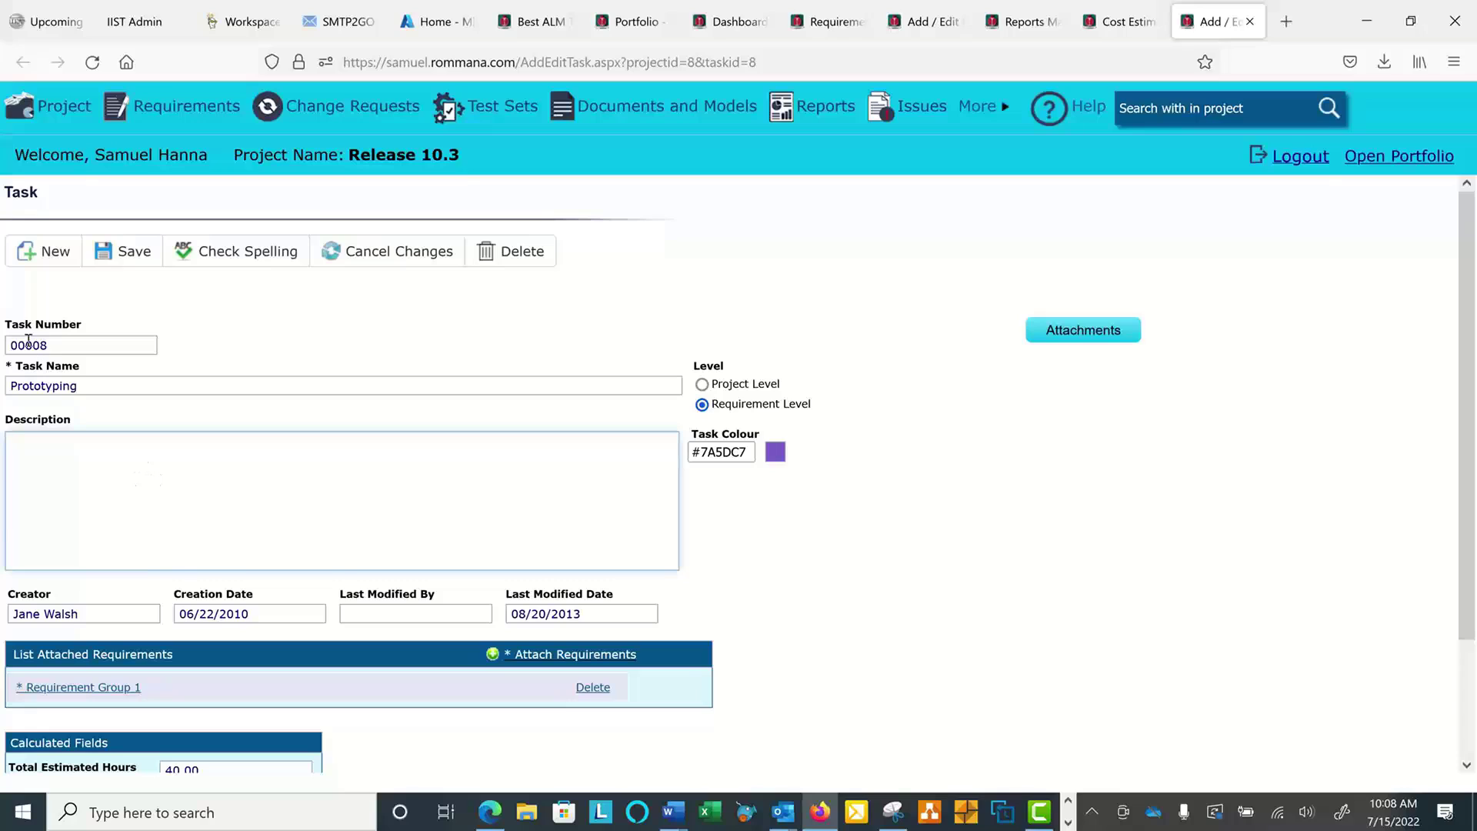
scroll(348, 714, down, 2)
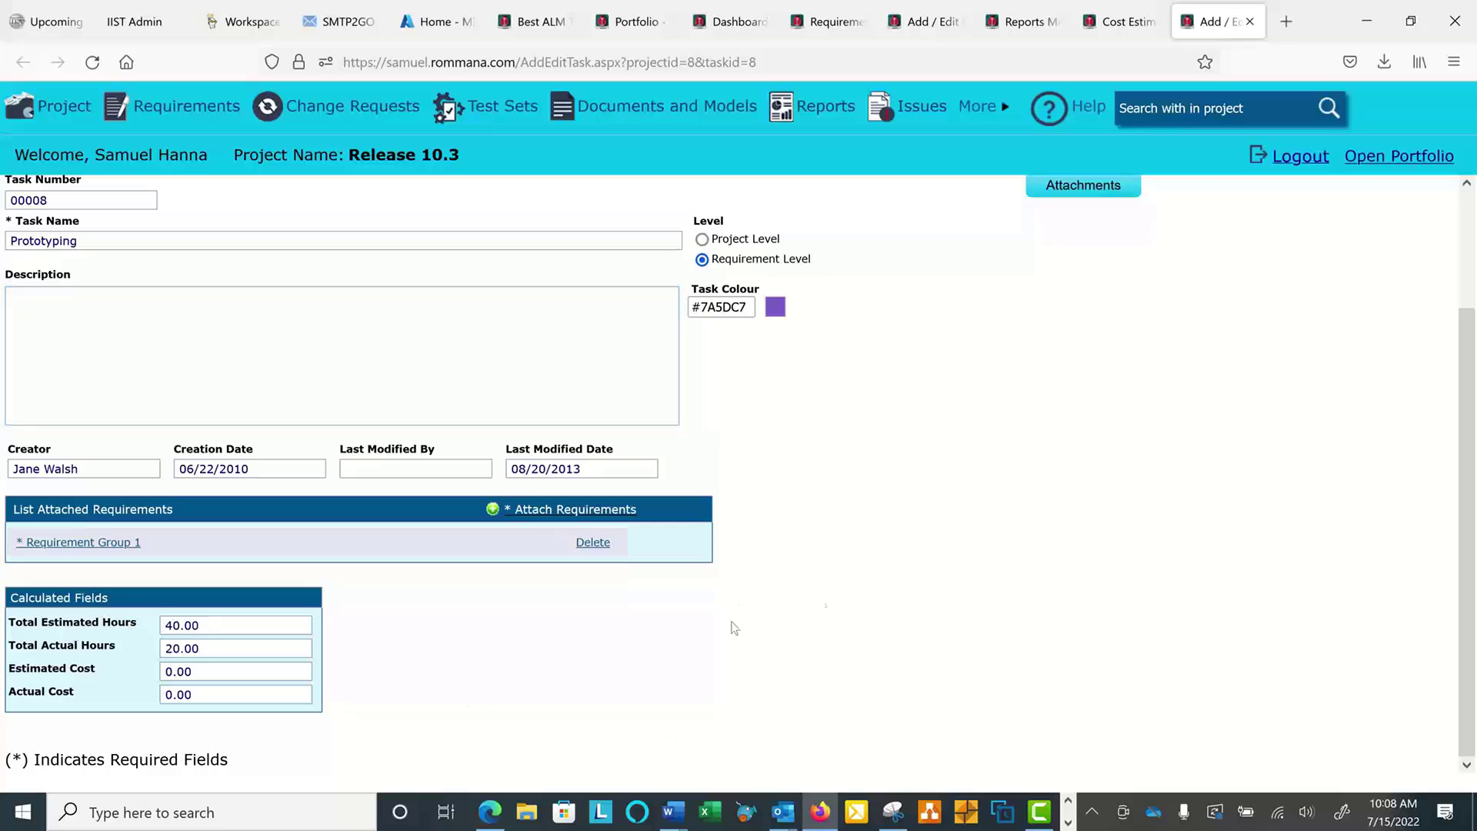
click(1247, 30)
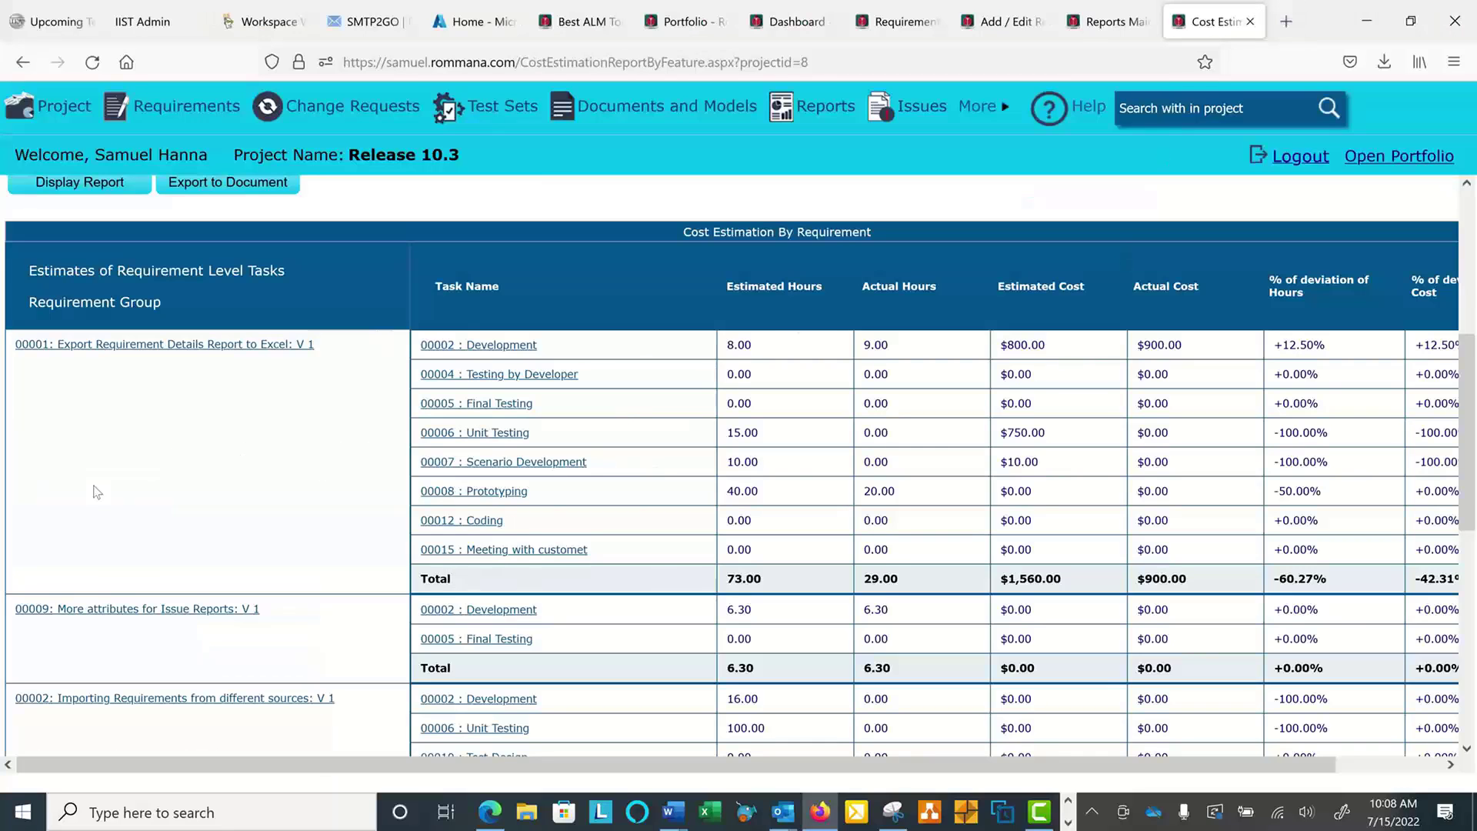
Step: Review the remaining requirement rows and totals in the Cost Estimation By Requirement report, and close the report
scroll(160, 498, down, 2)
scroll(163, 476, up, 3)
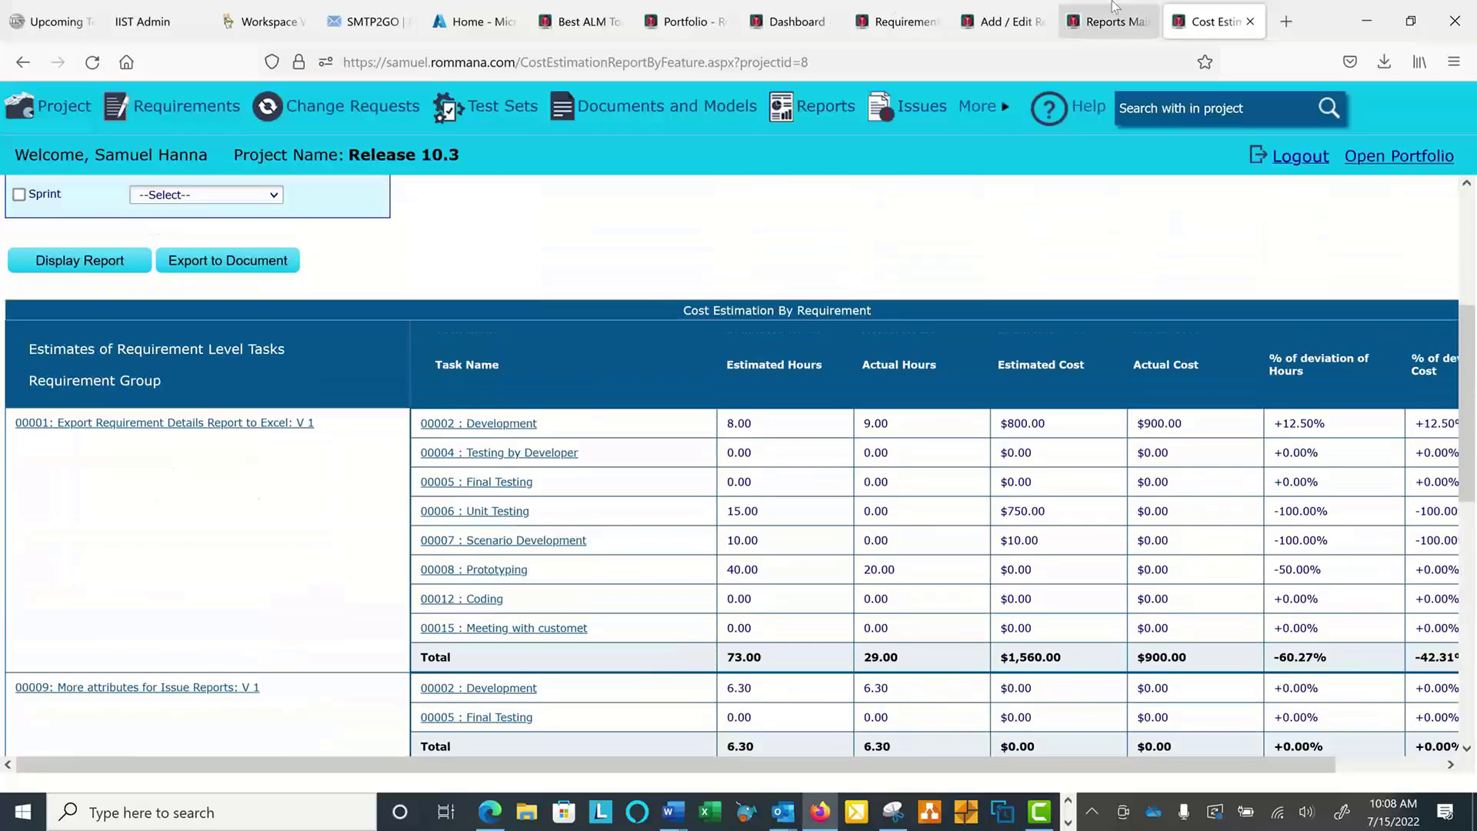
click(1250, 23)
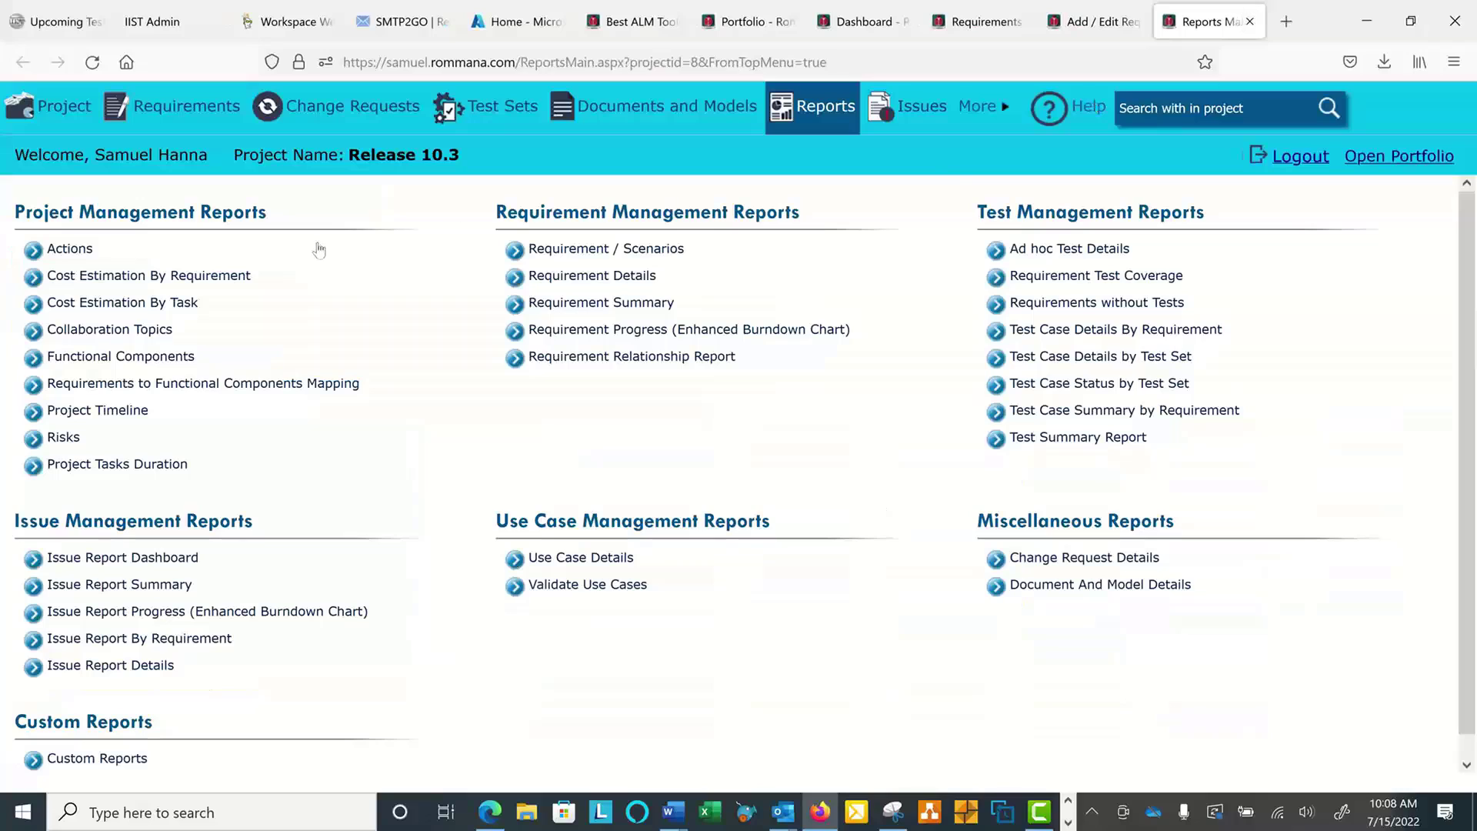
Step: Display the Cost Estimation By Task report for all releases, review the requirements grouped under each task, and close the report
click(137, 305)
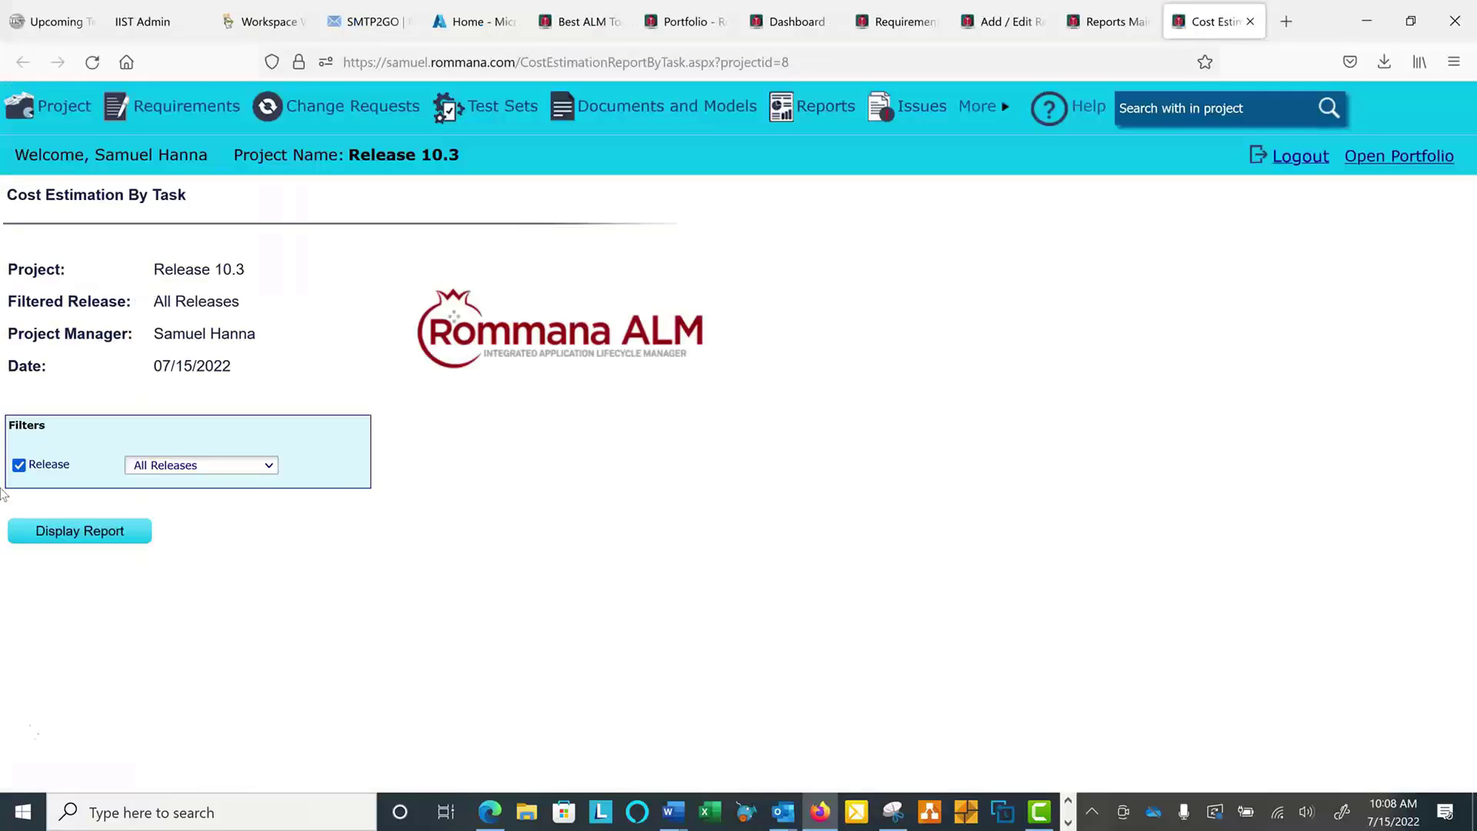
click(127, 531)
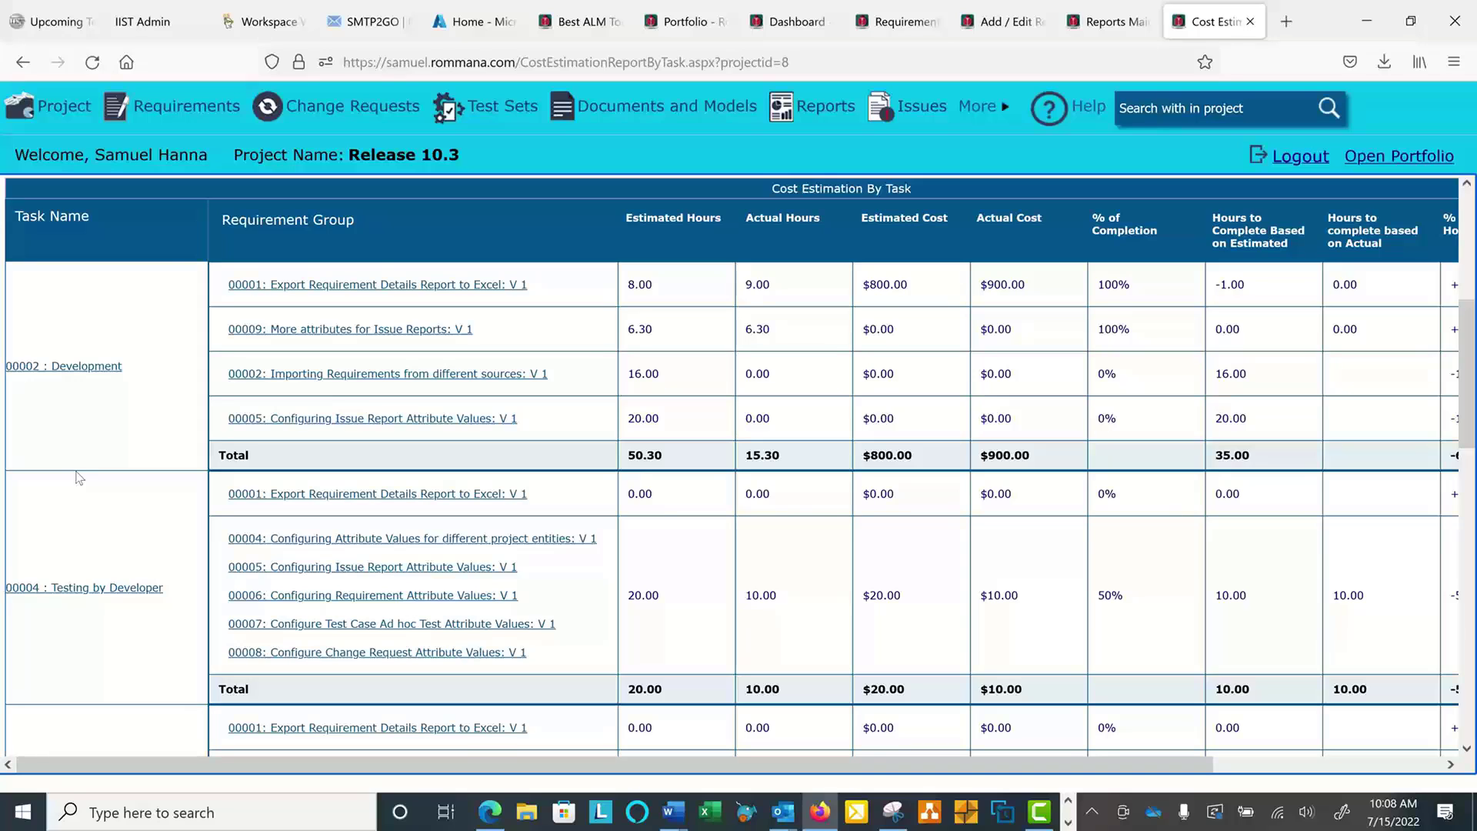
scroll(92, 562, down, 5)
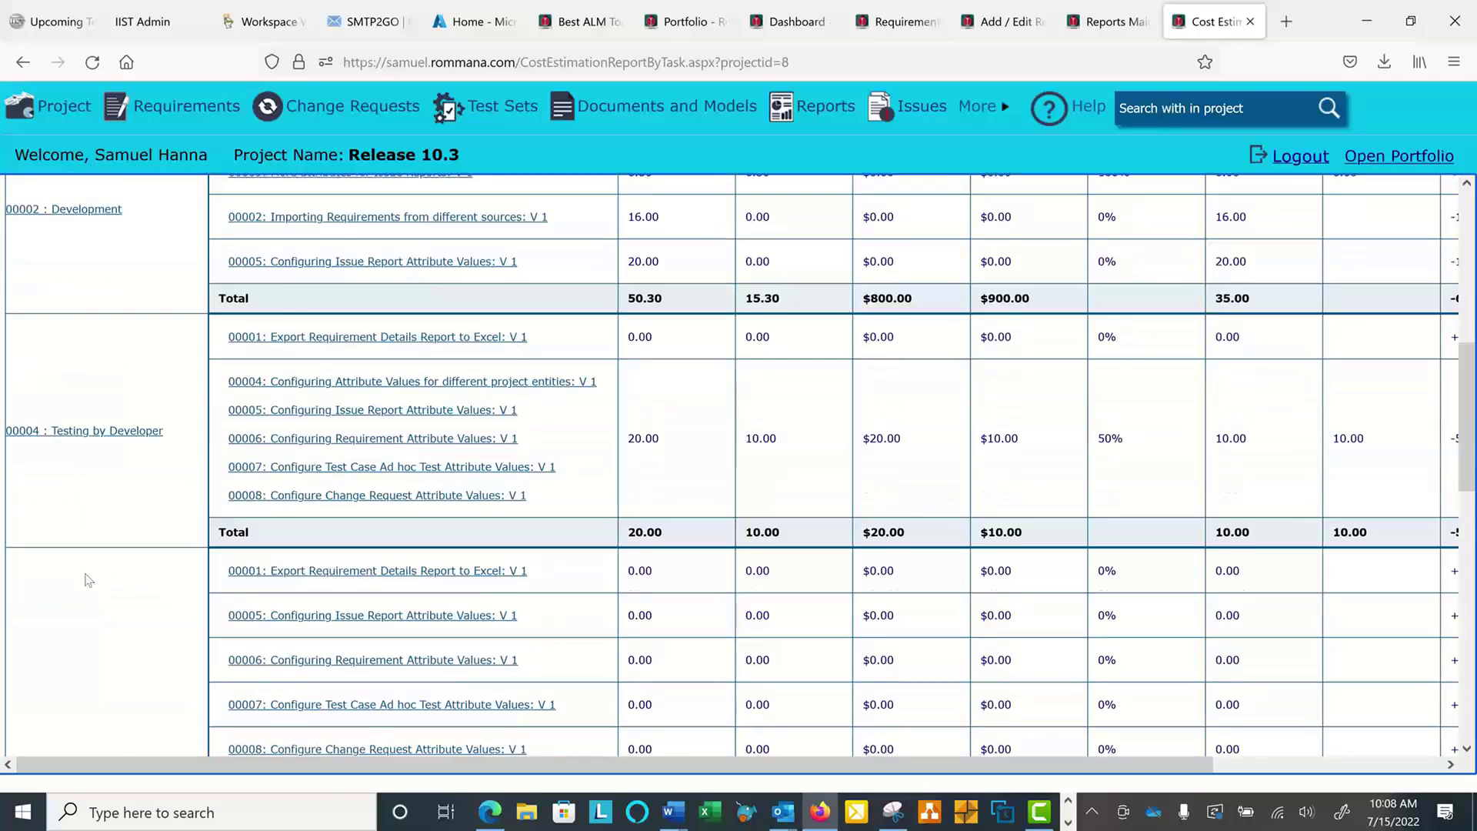
scroll(323, 319, up, 5)
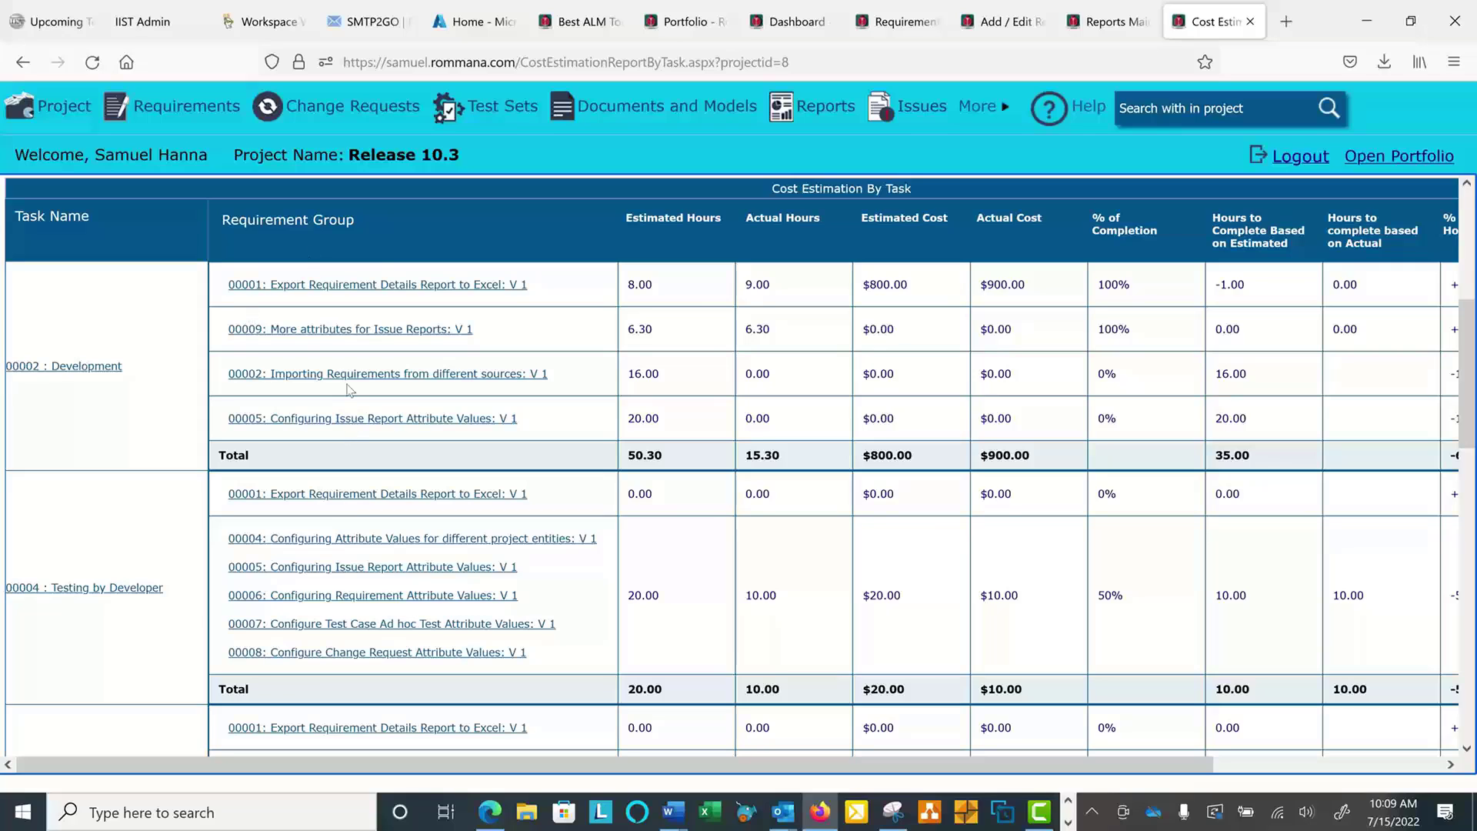
key(ctrl+w)
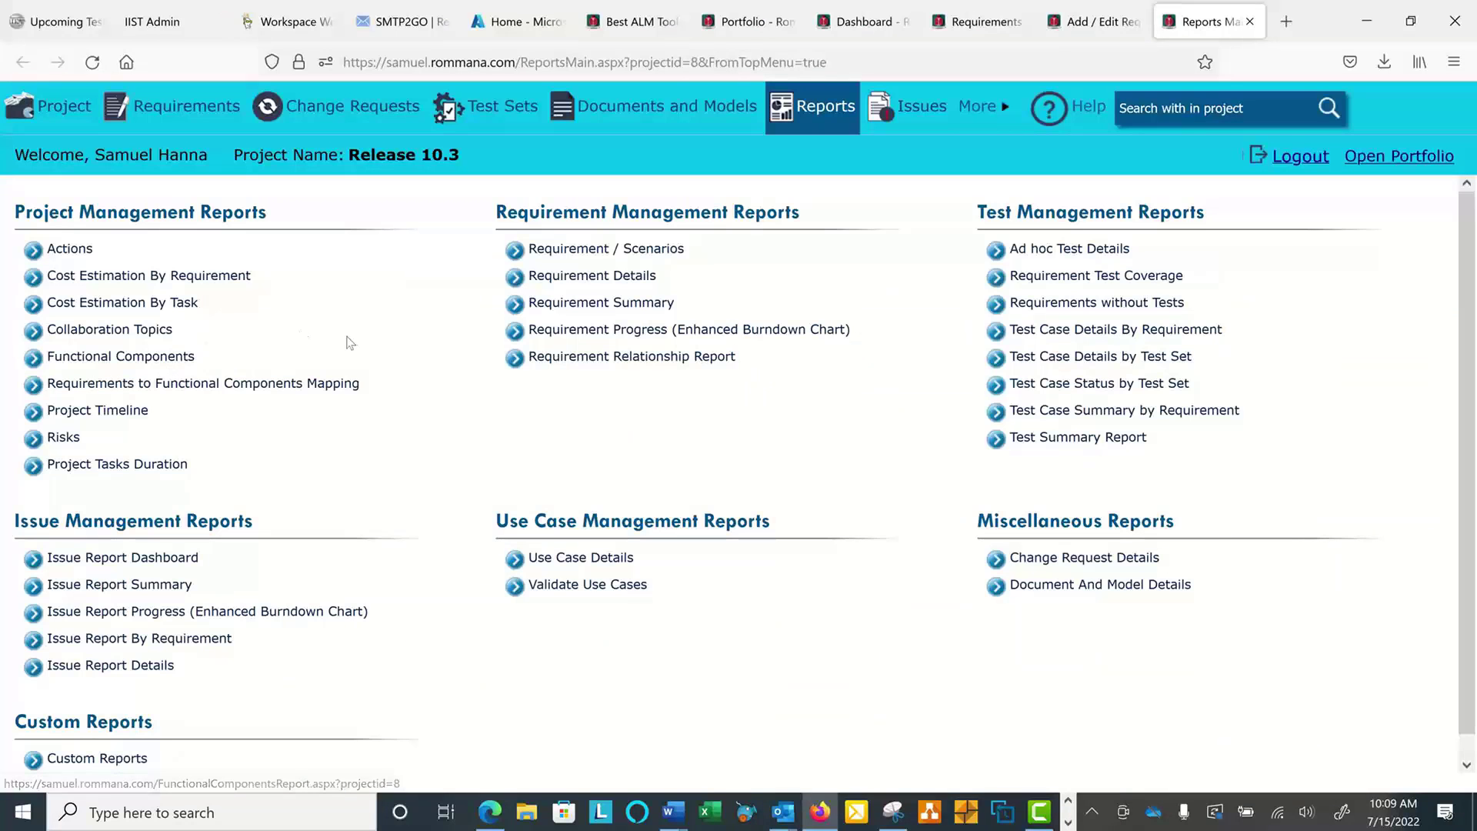
Step: Display the Project Timeline report for all releases and examine the chart of requirement-level and project-level tasks
click(119, 411)
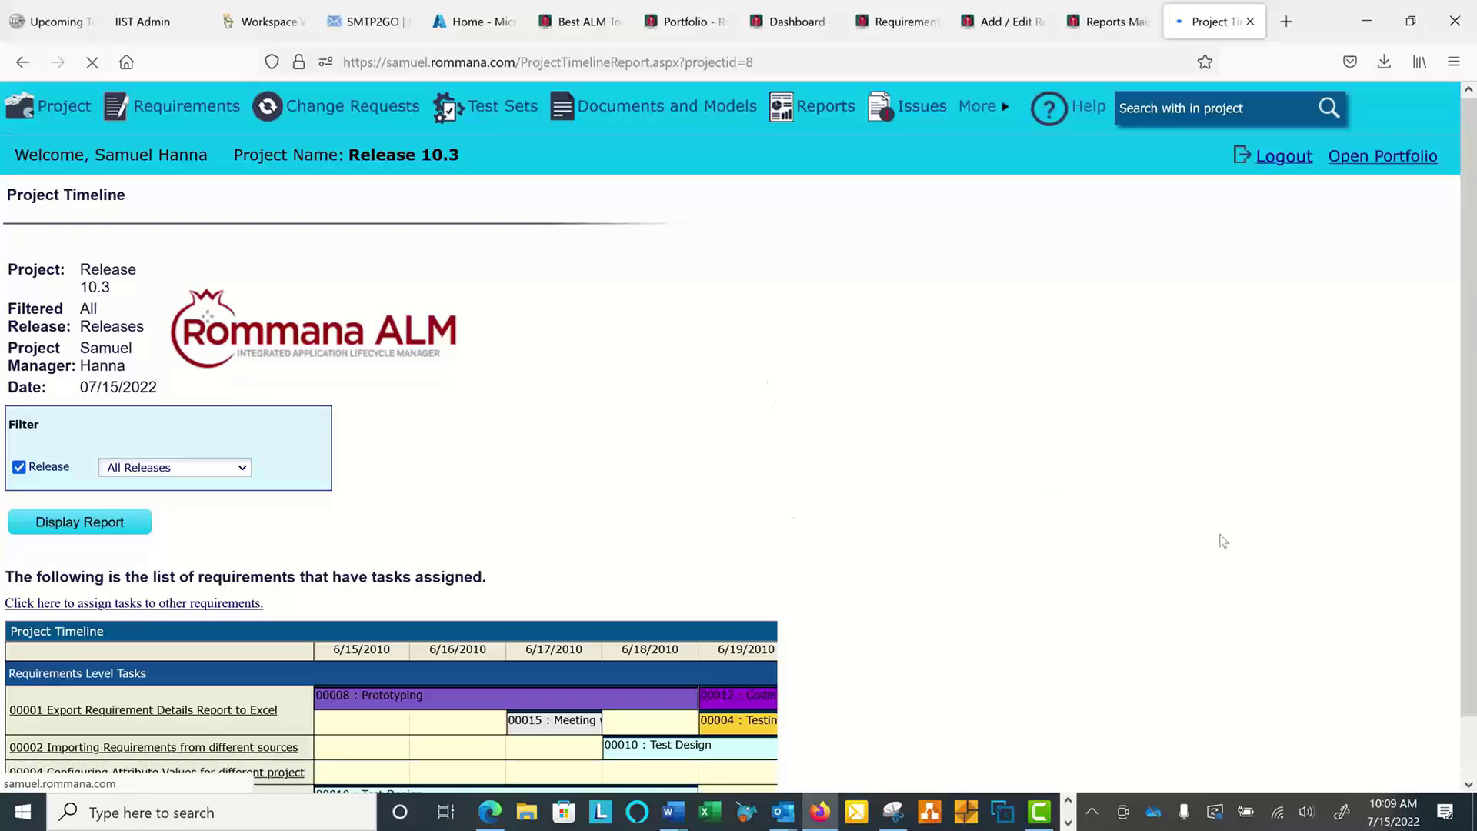
scroll(861, 423, down, 2)
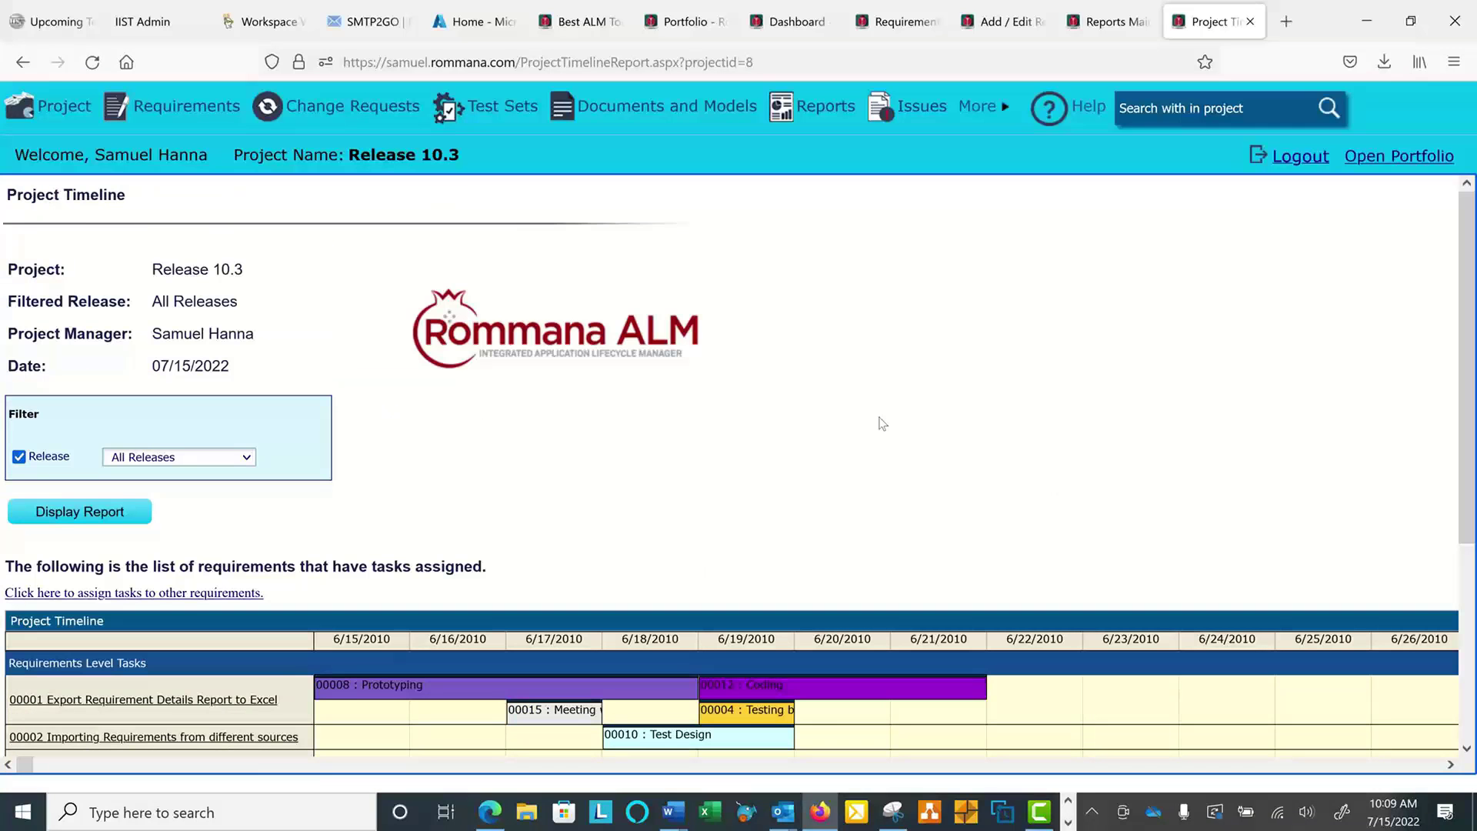
scroll(1342, 473, down, 1)
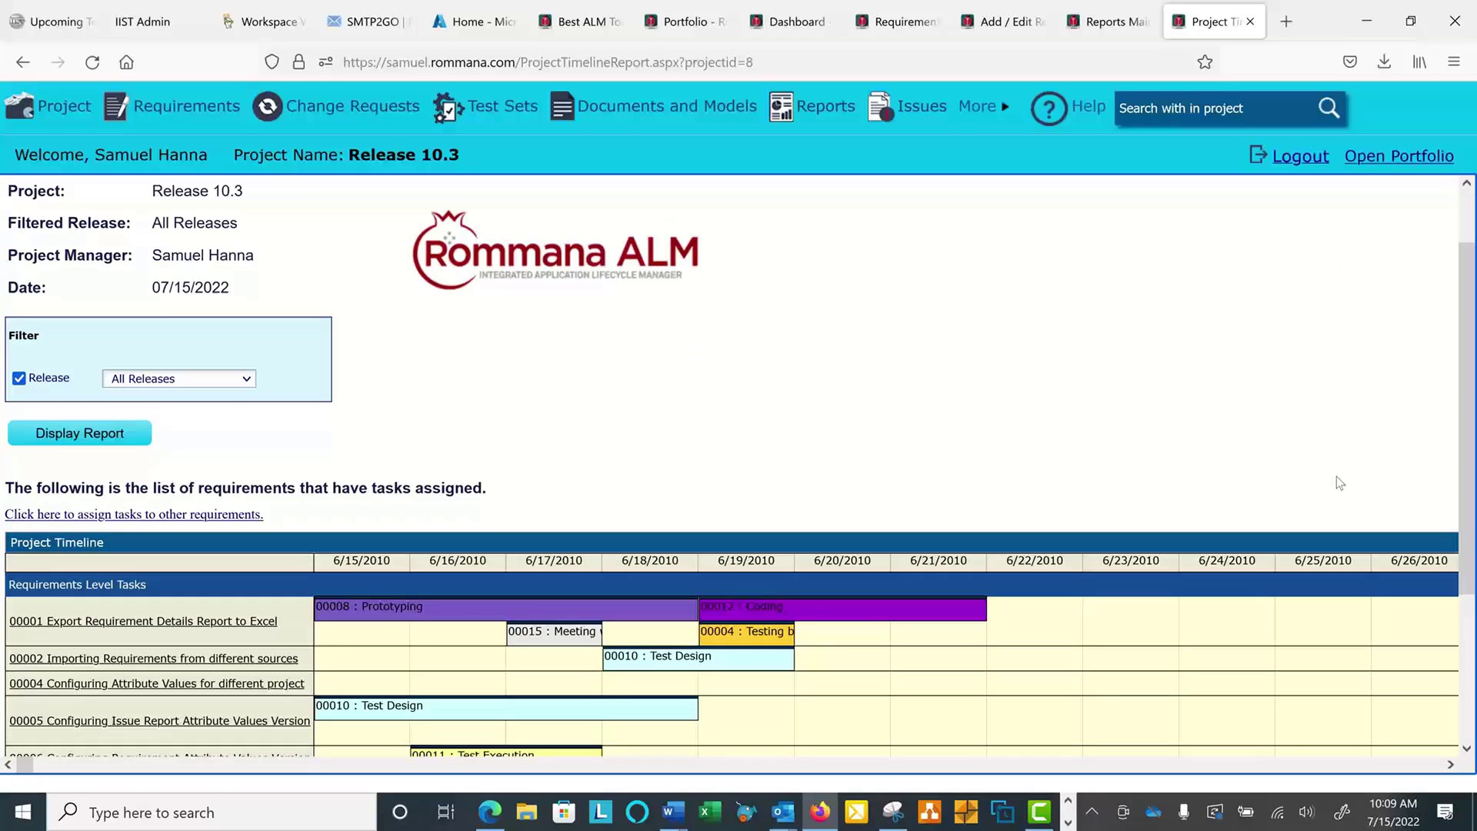
scroll(1473, 304, down, 3)
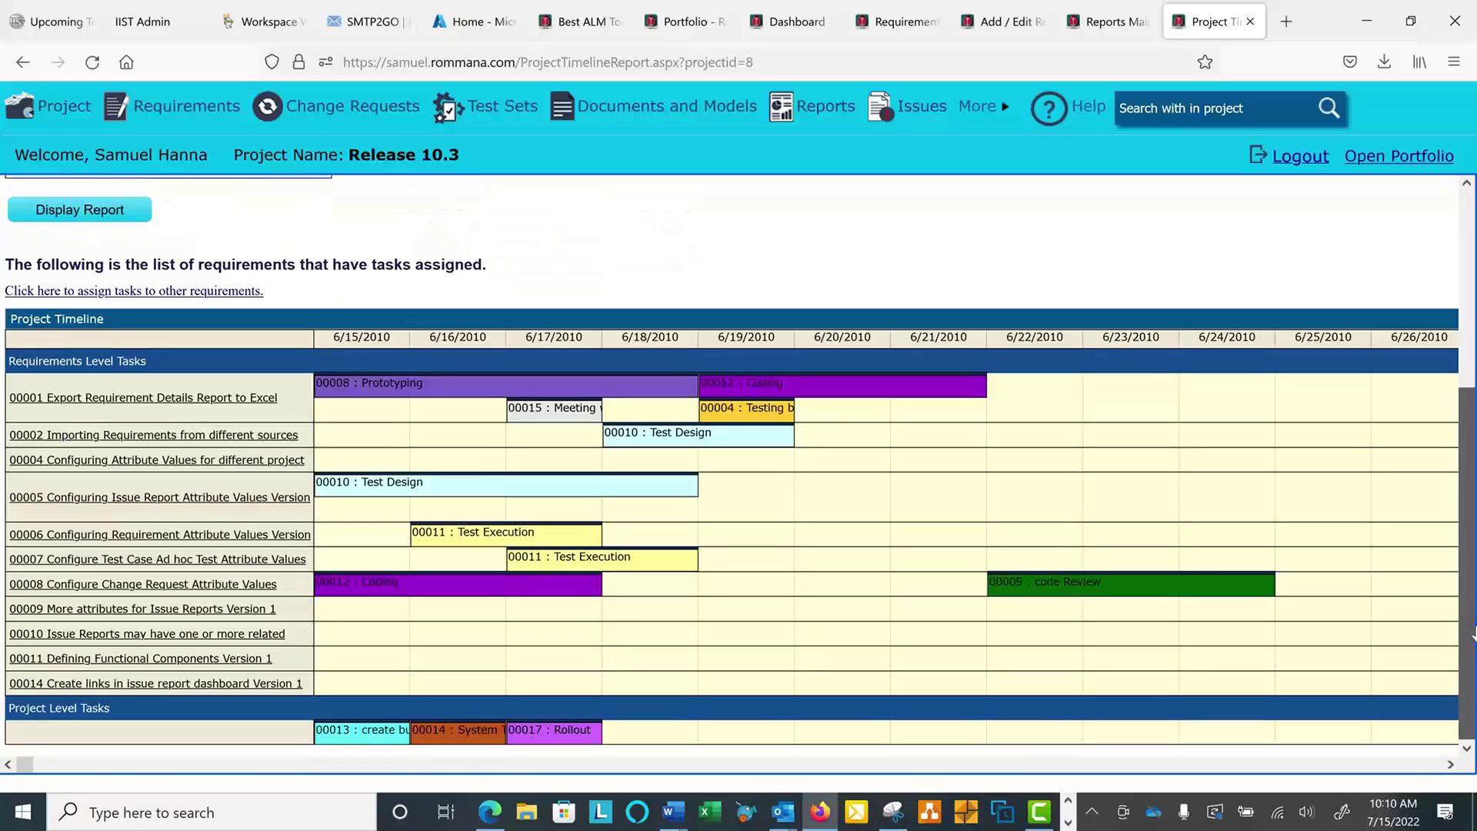
Step: Check the pop-up details of several requirements and of requirement 00001's Prototyping and Coding tasks on the timeline
mouse_move(100, 400)
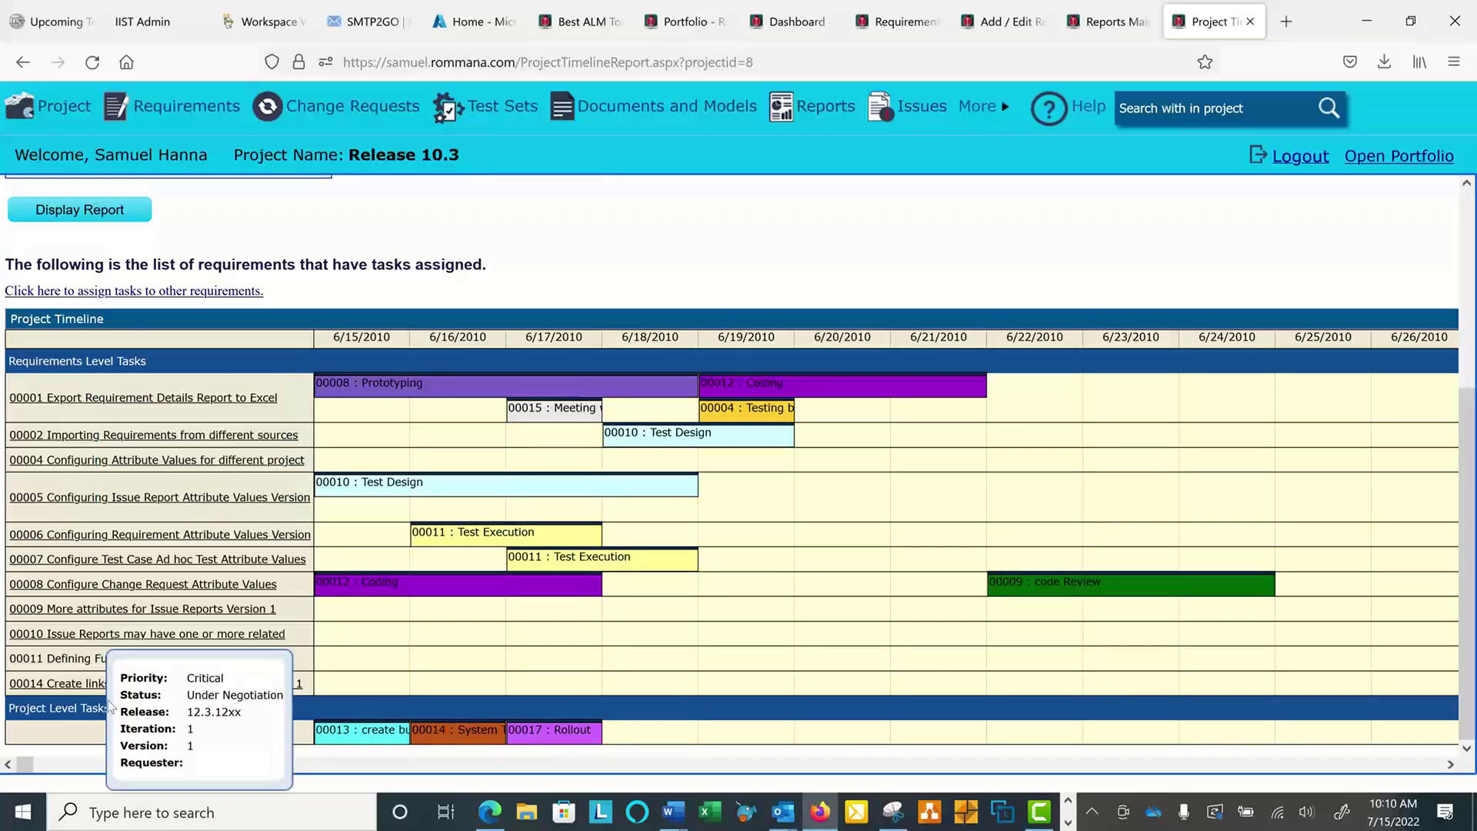
mouse_move(85, 449)
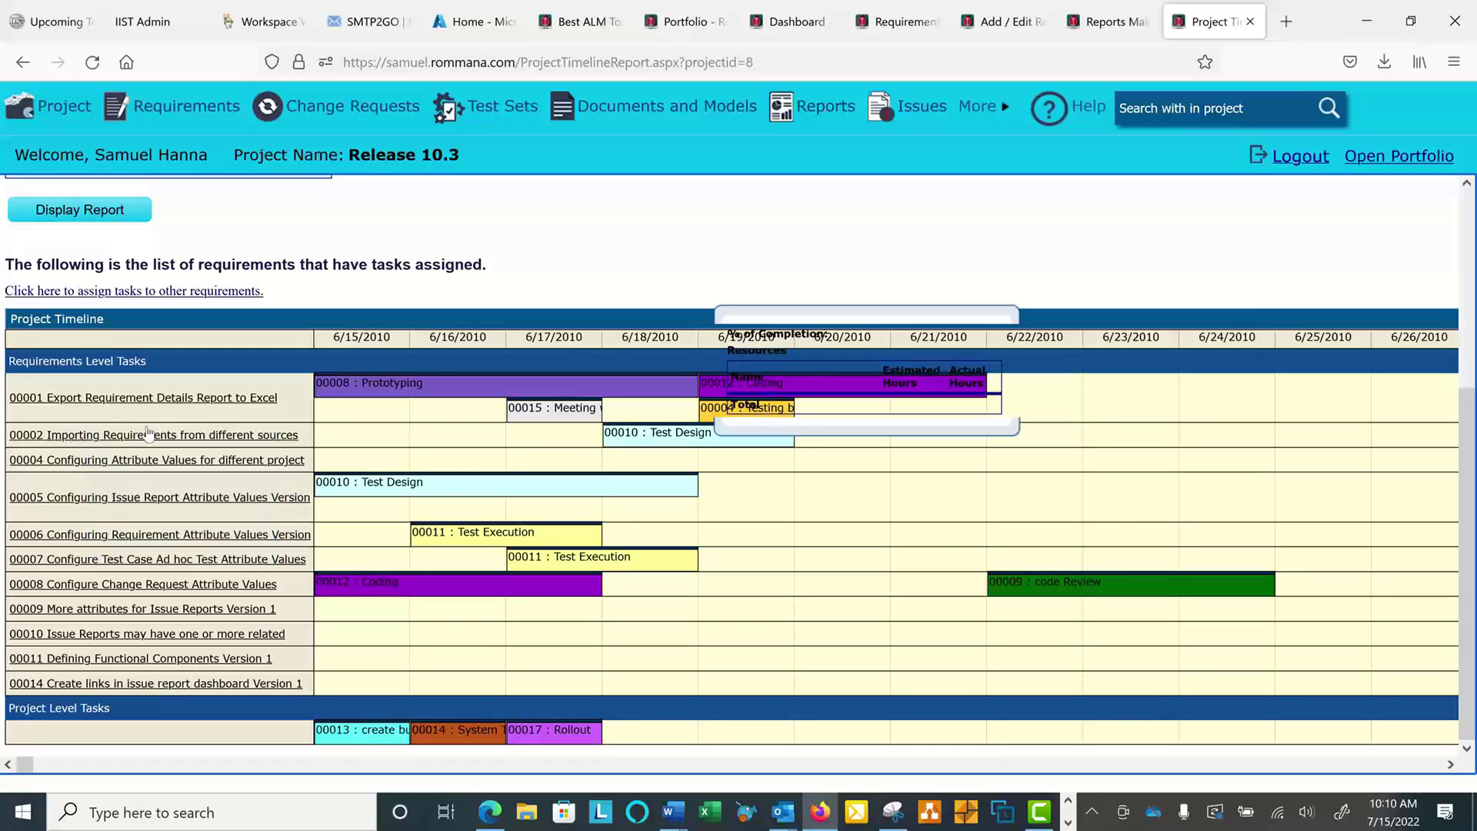
mouse_move(177, 480)
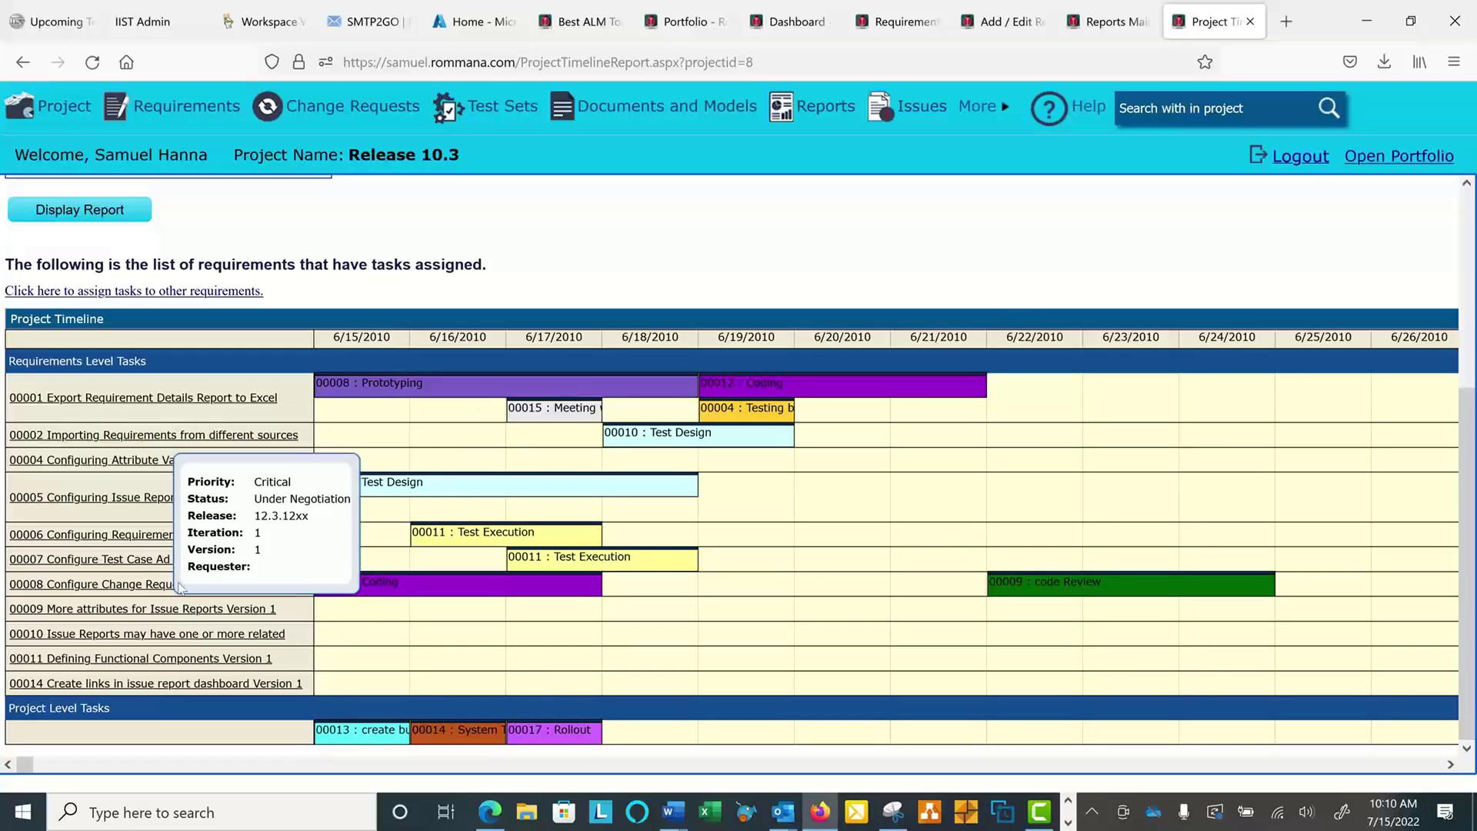
mouse_move(171, 405)
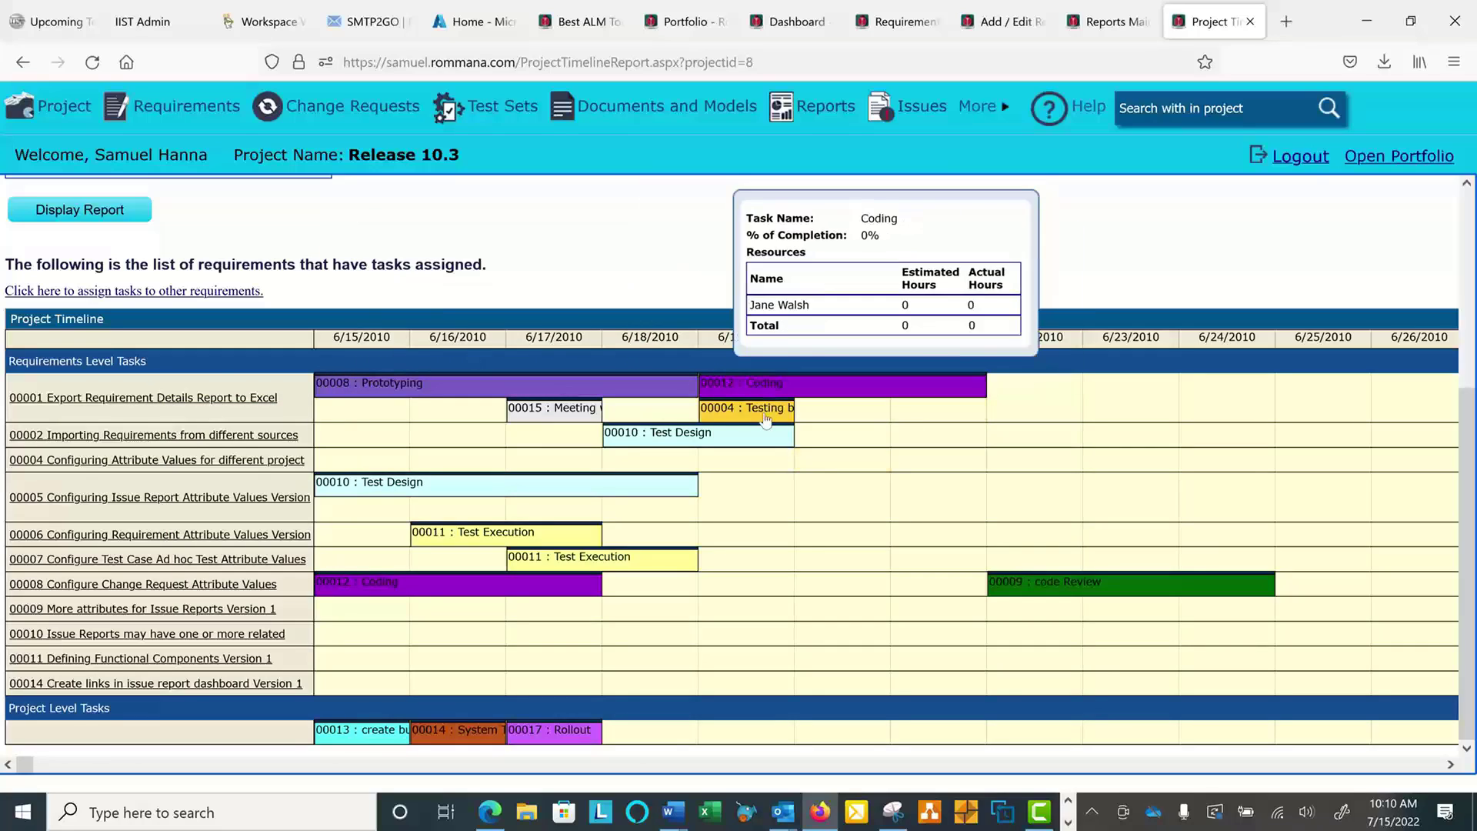
mouse_move(373, 390)
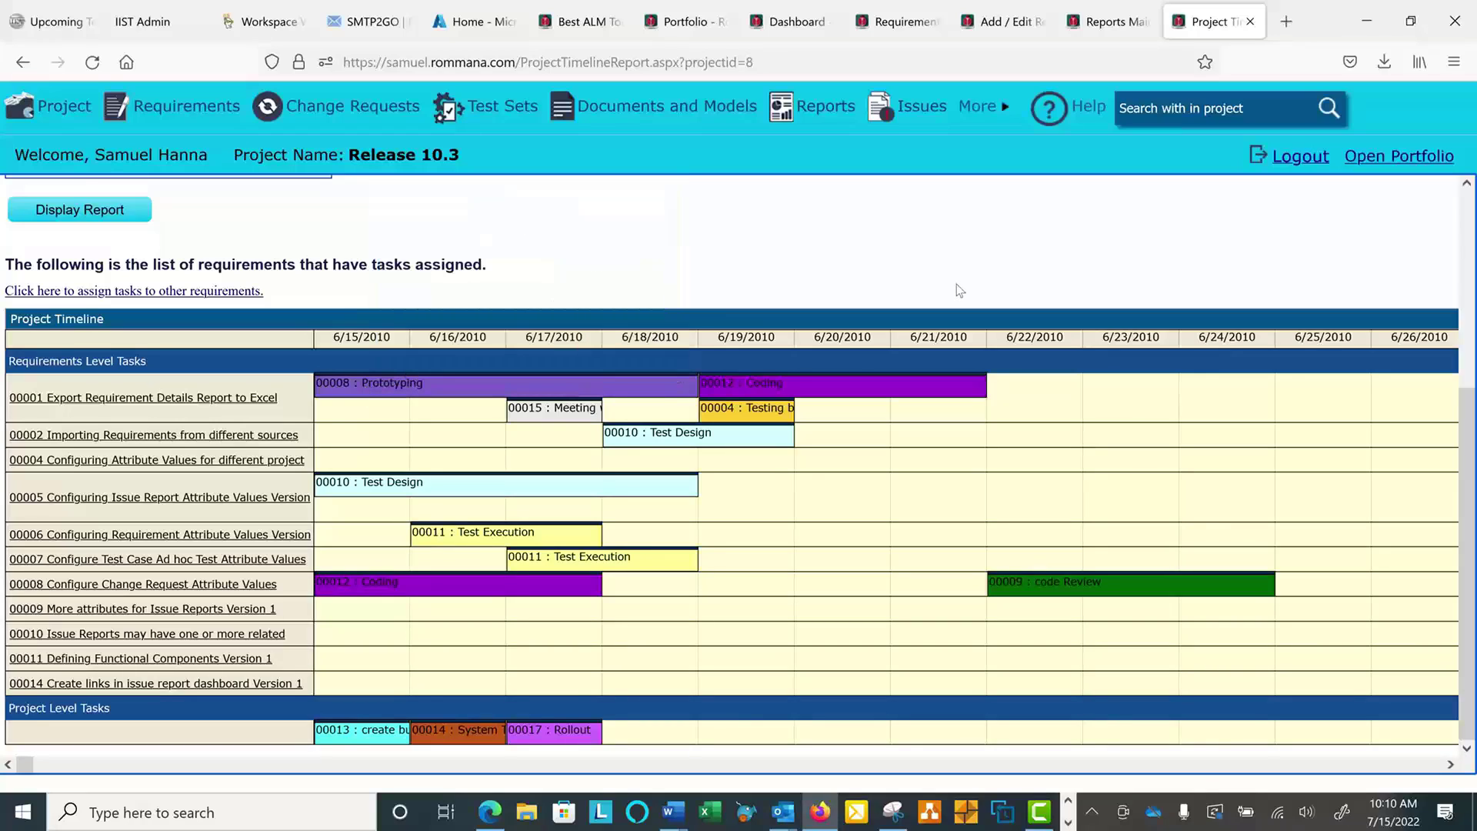
mouse_move(821, 395)
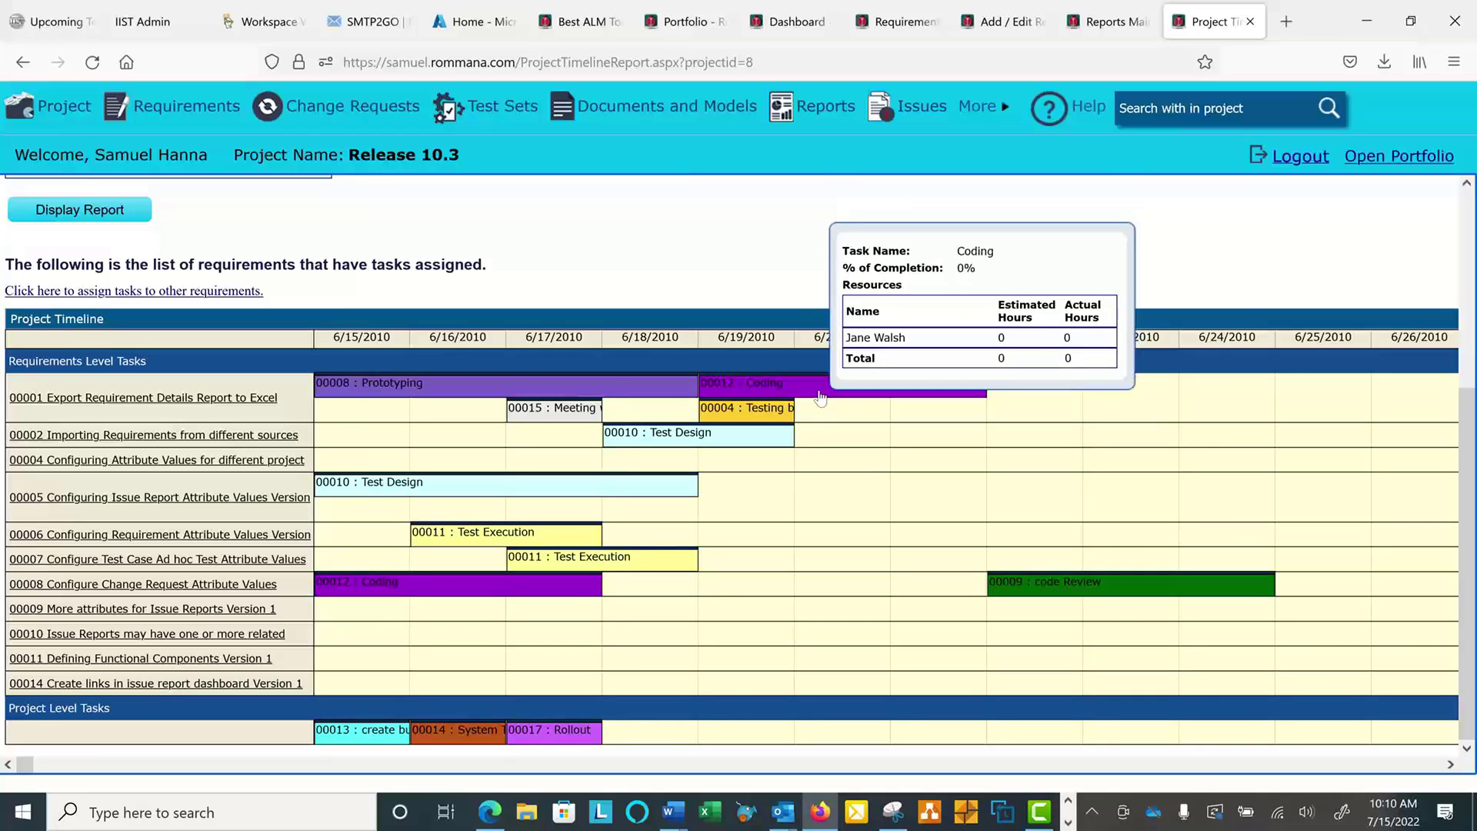
Step: Open the Prototyping task 00008 of requirement 00001 from the timeline with "Edit other properties of task" and examine its fields
click(390, 385)
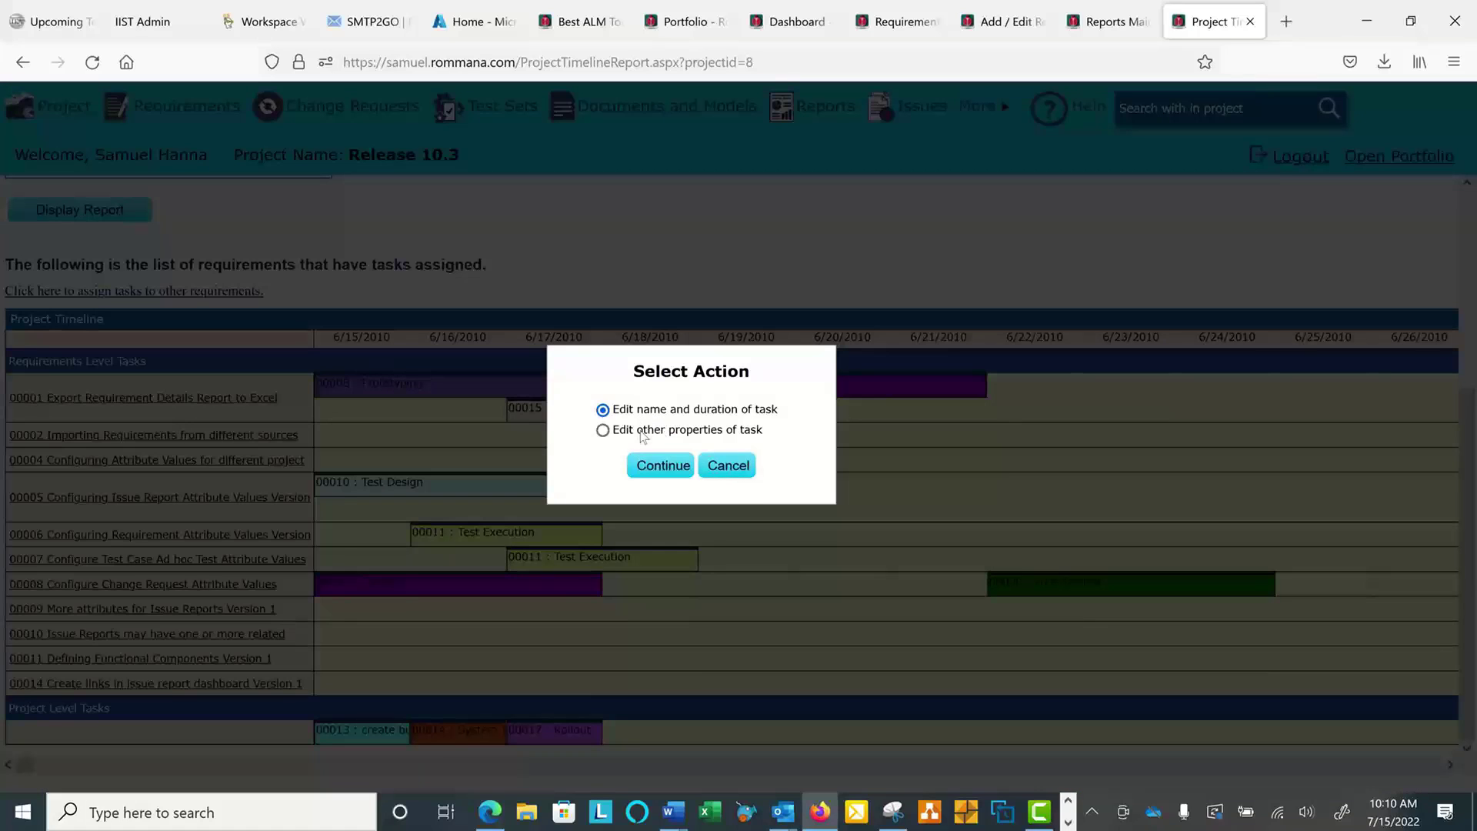
click(603, 430)
click(663, 466)
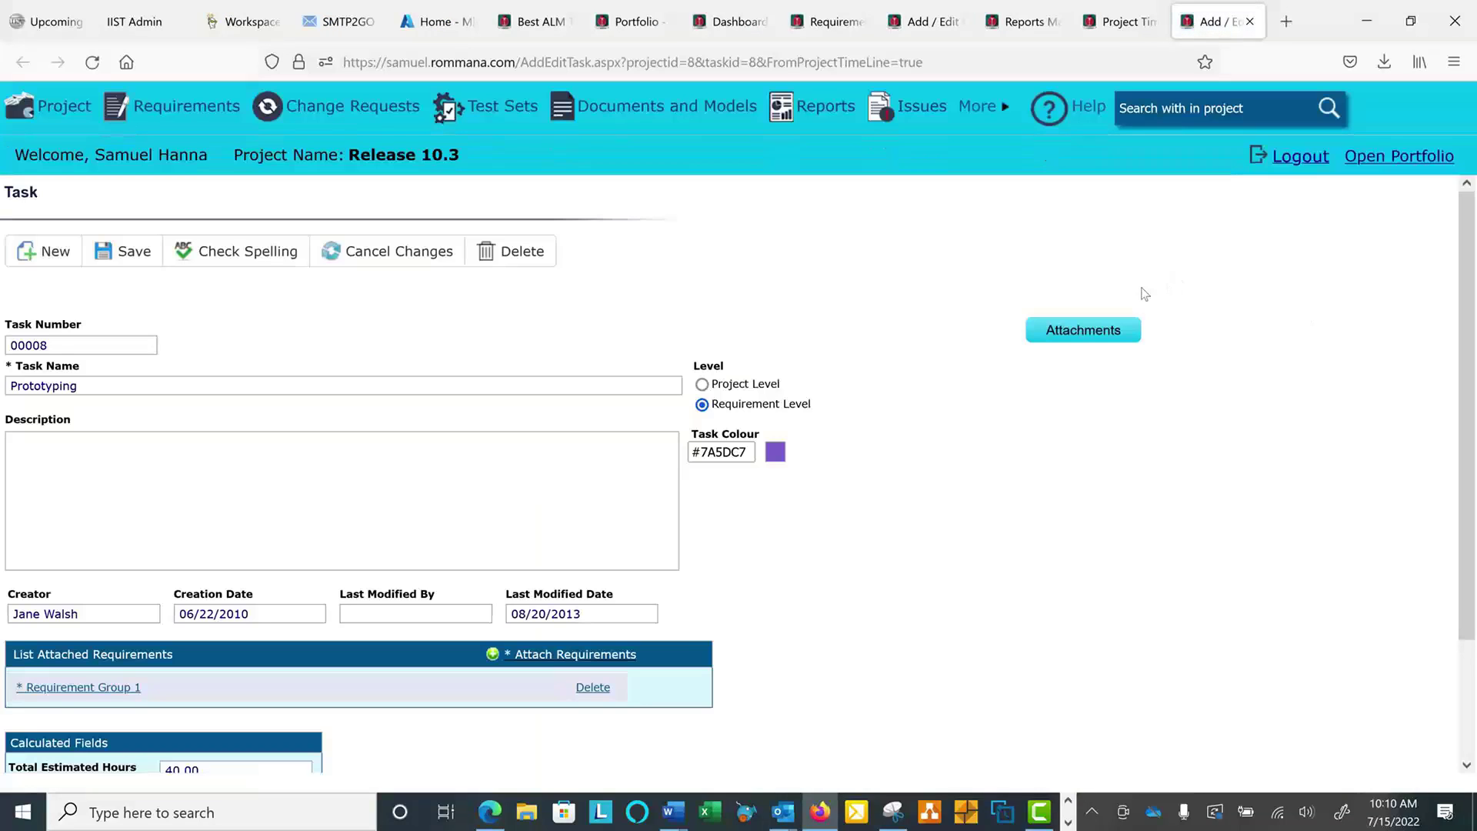
scroll(1120, 298, down, 2)
scroll(620, 517, up, 2)
scroll(167, 409, down, 1)
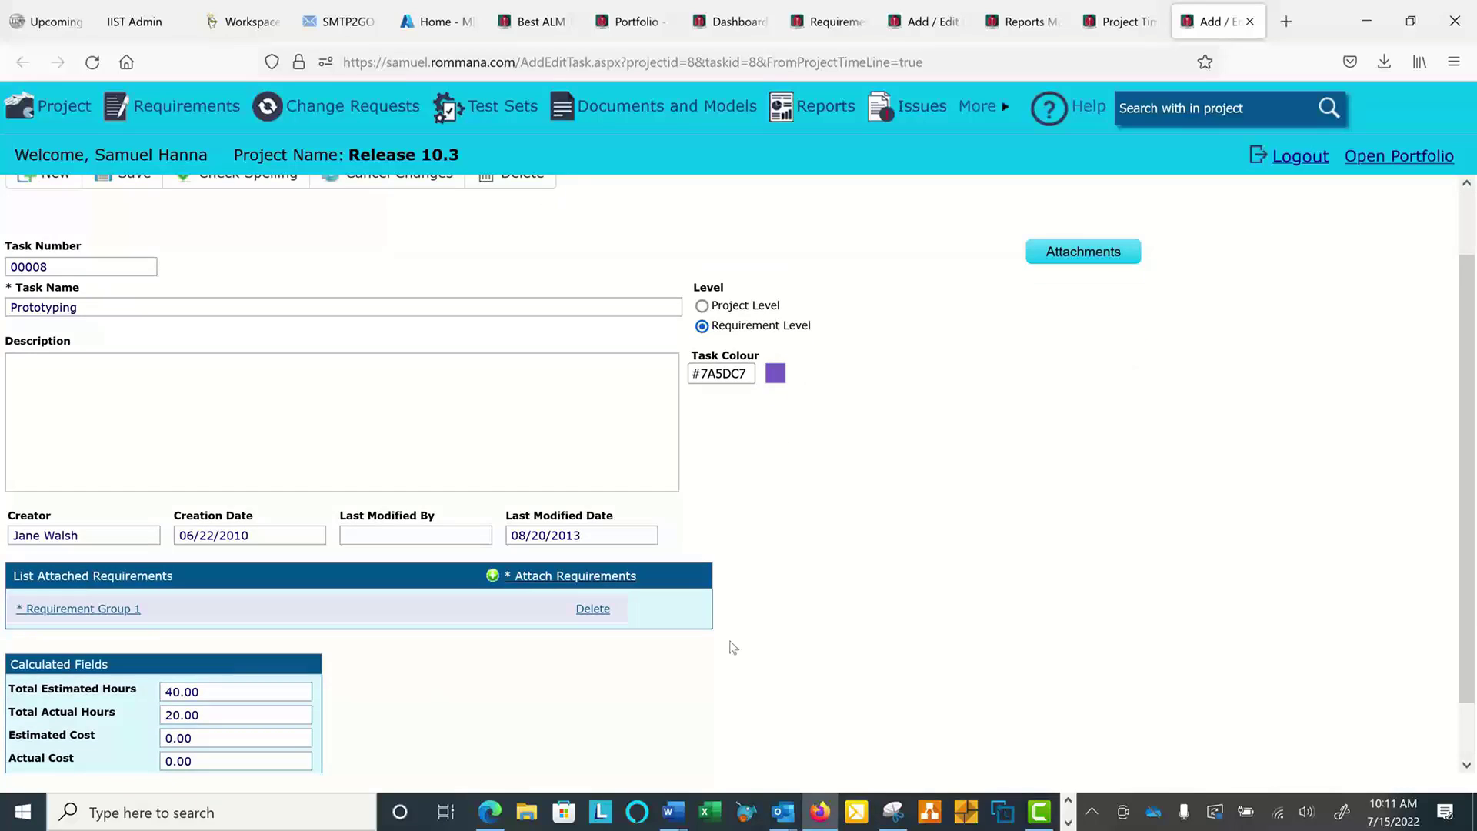
Step: Open the task's attached Requirement Group 1, review its dates, completion and assigned members' hours, and close it to return to the timeline
click(80, 610)
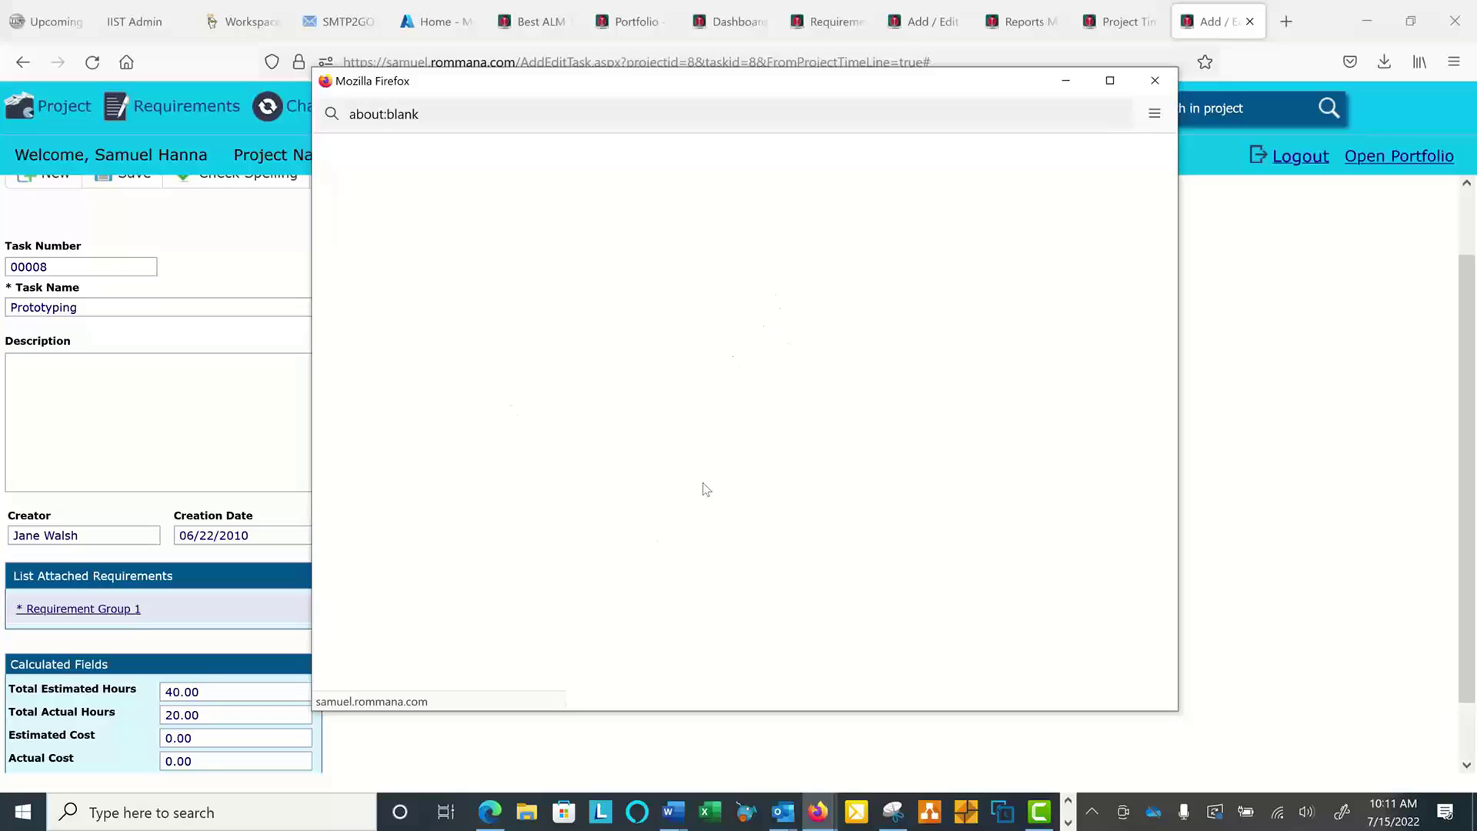
scroll(774, 353, down, 3)
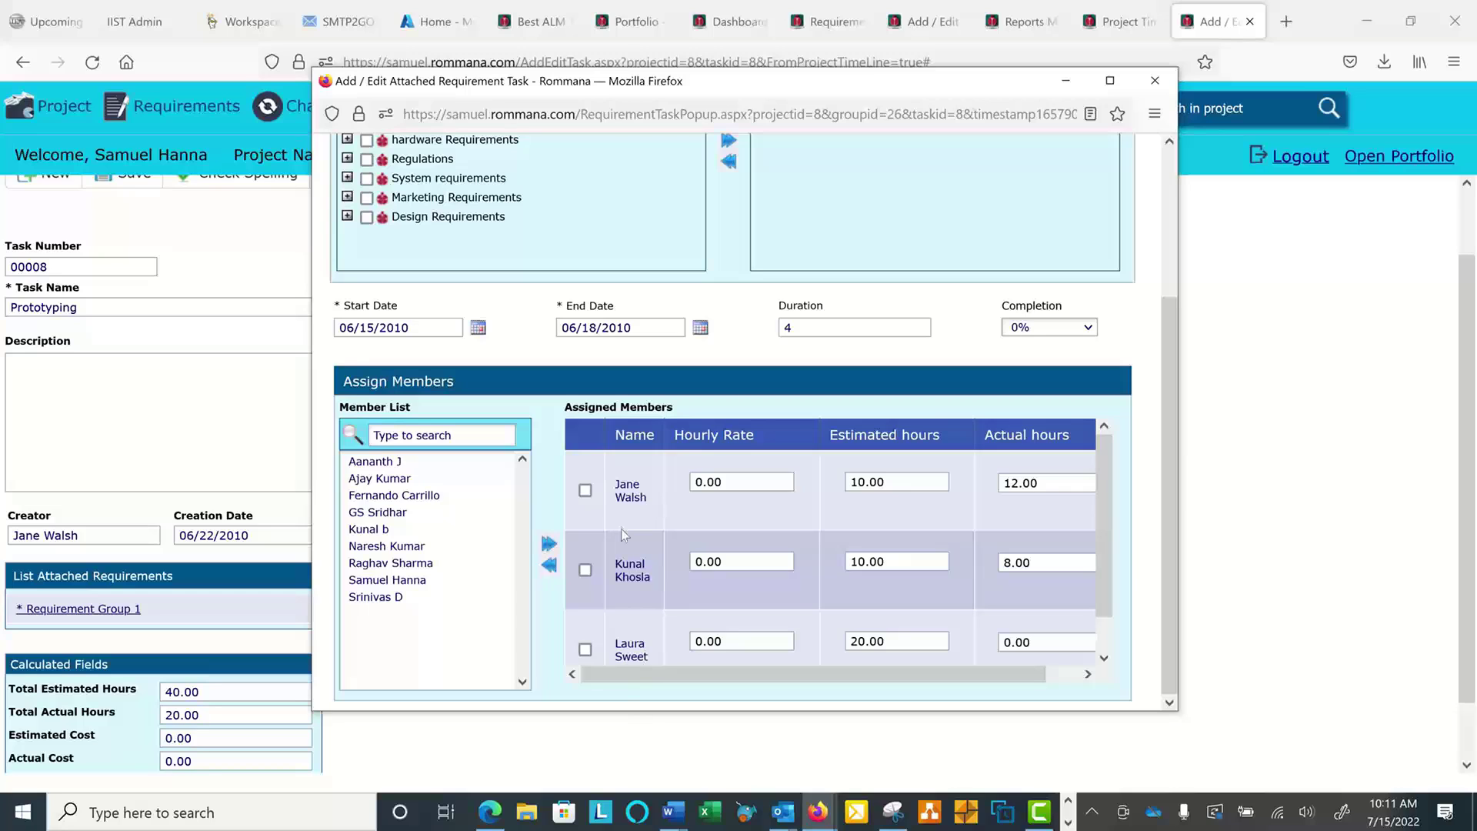
scroll(636, 550, up, 3)
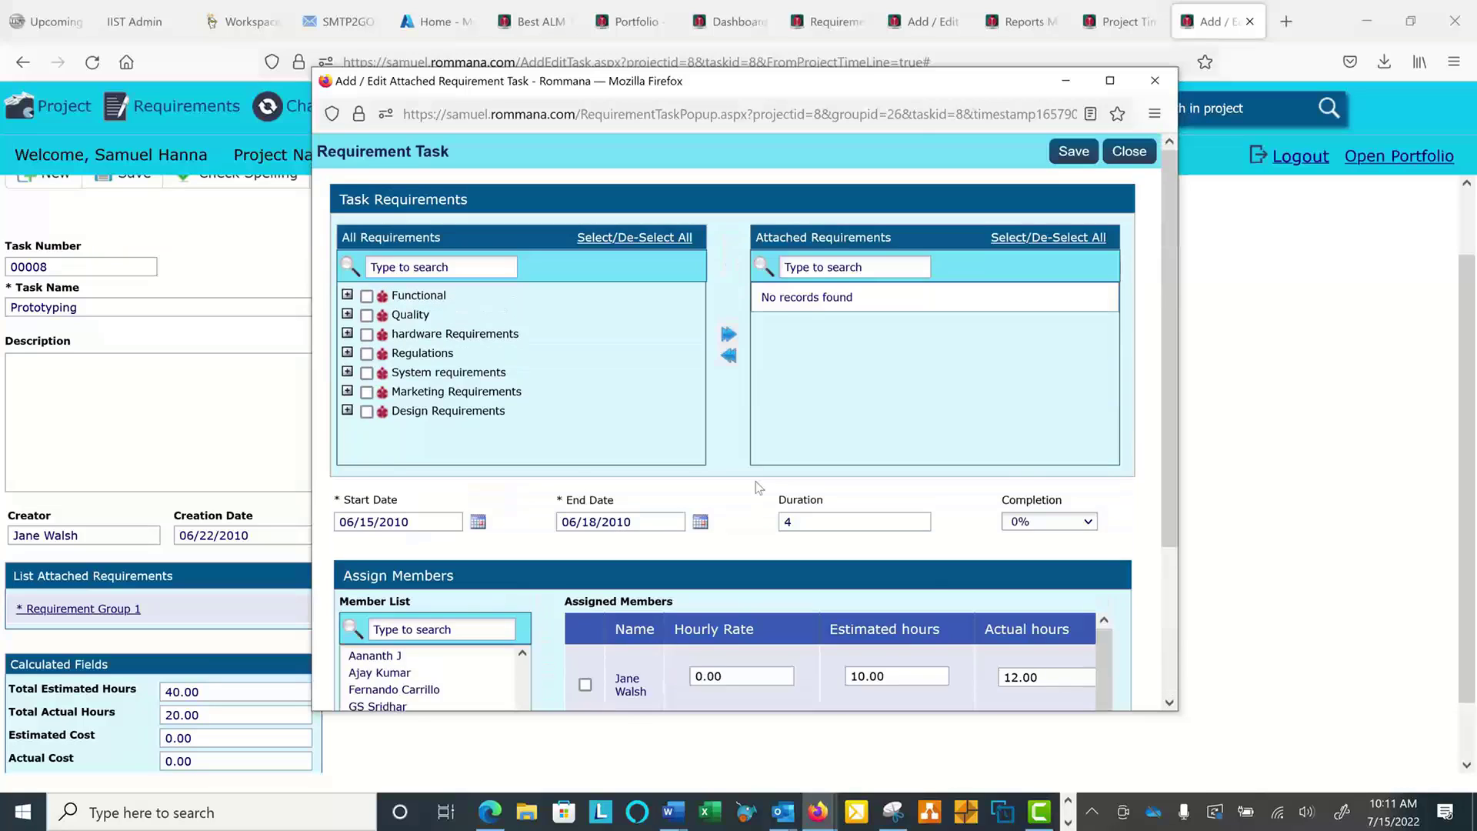
scroll(872, 411, down, 3)
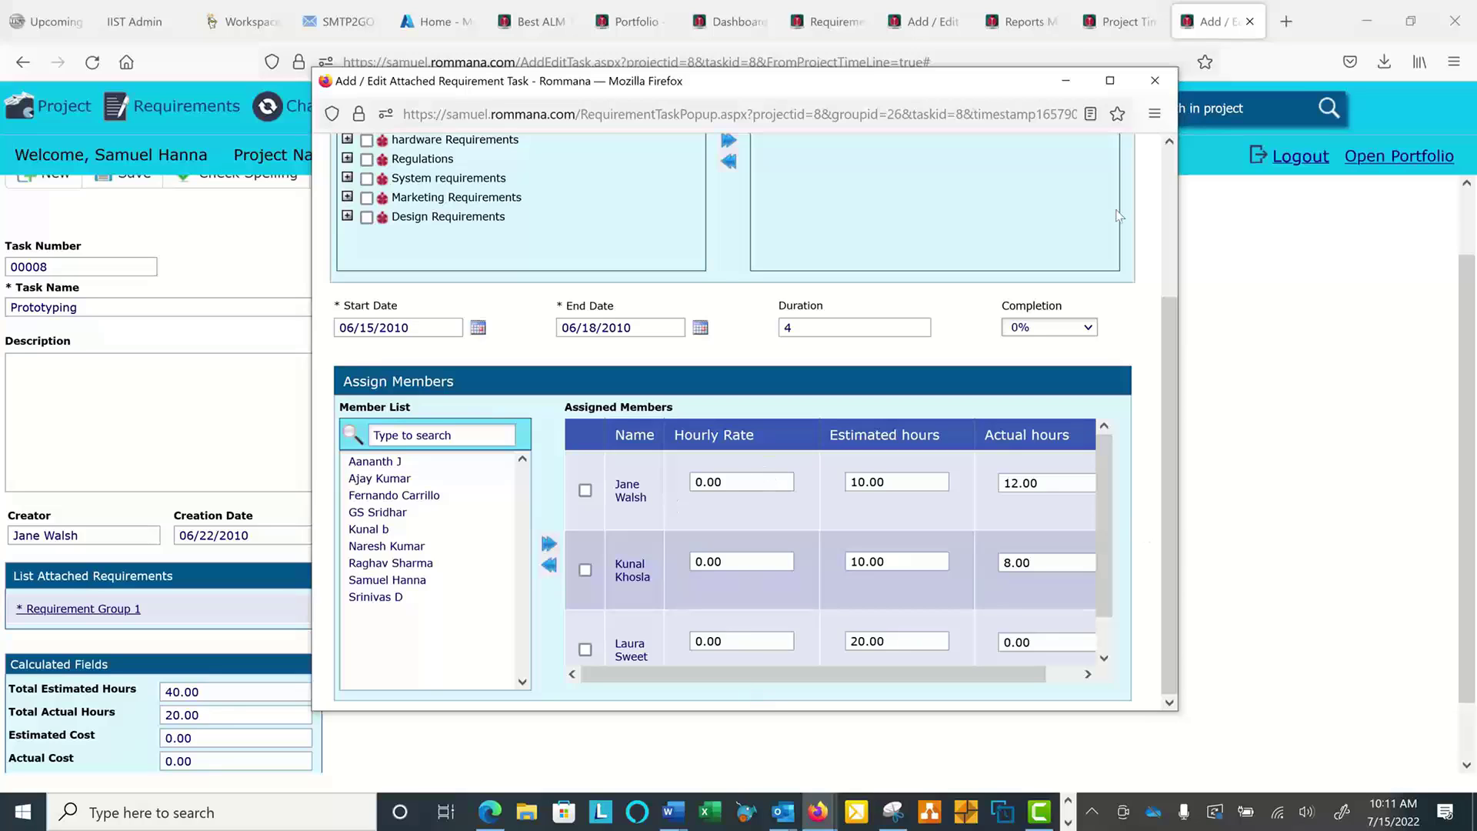
click(1154, 82)
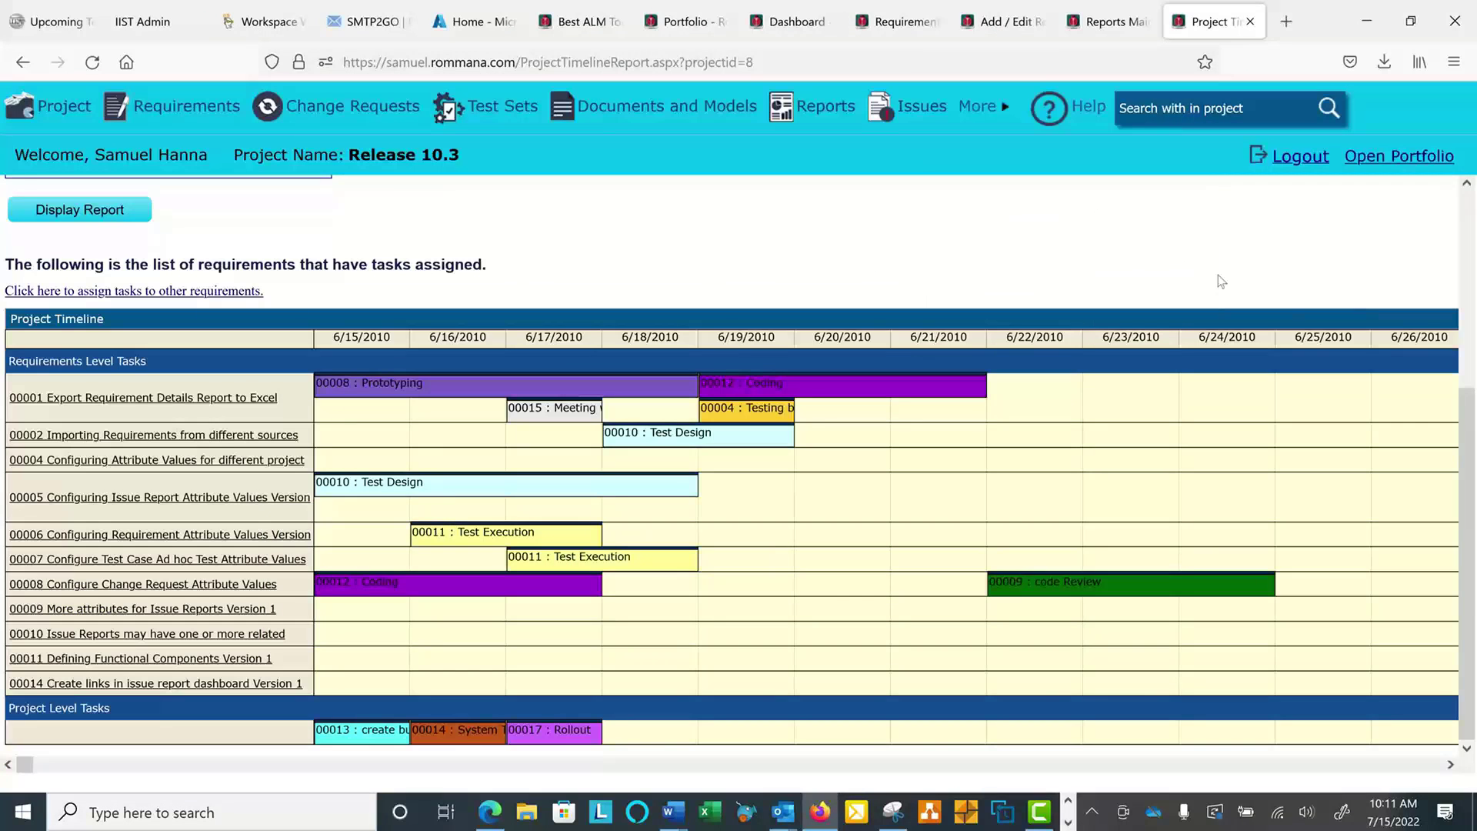